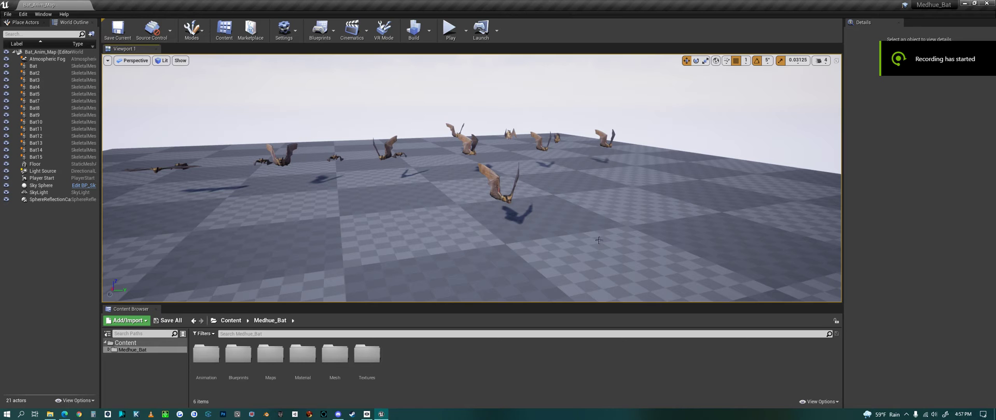
Look over the bats in the current level, and open the Bat_AI_Map level from the Maps folder.
right_drag(555, 226, 533, 218)
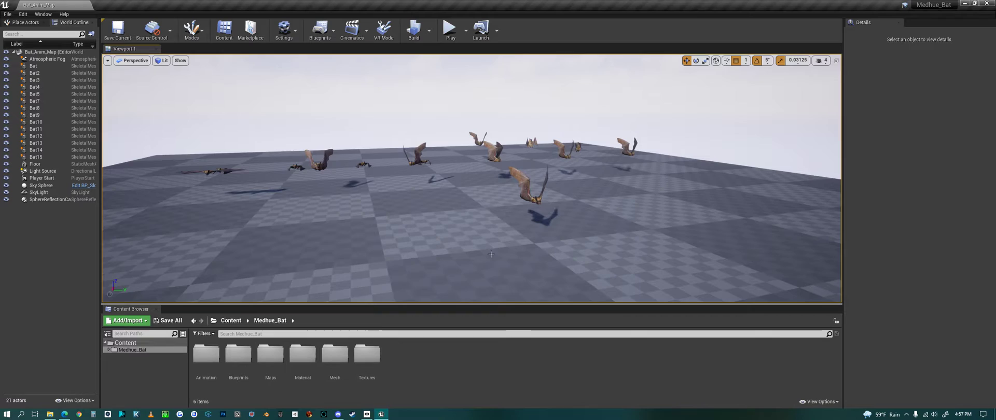
right_drag(301, 270, 284, 266)
right_drag(415, 218, 446, 228)
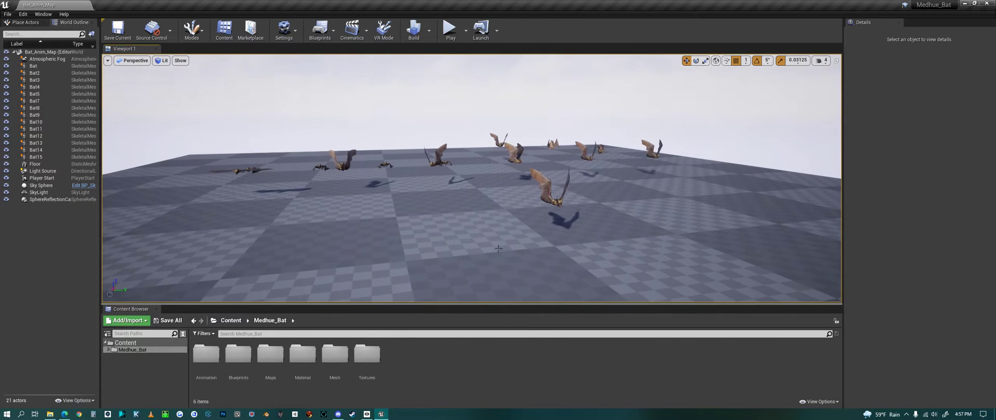
double_click(270, 354)
double_click(206, 355)
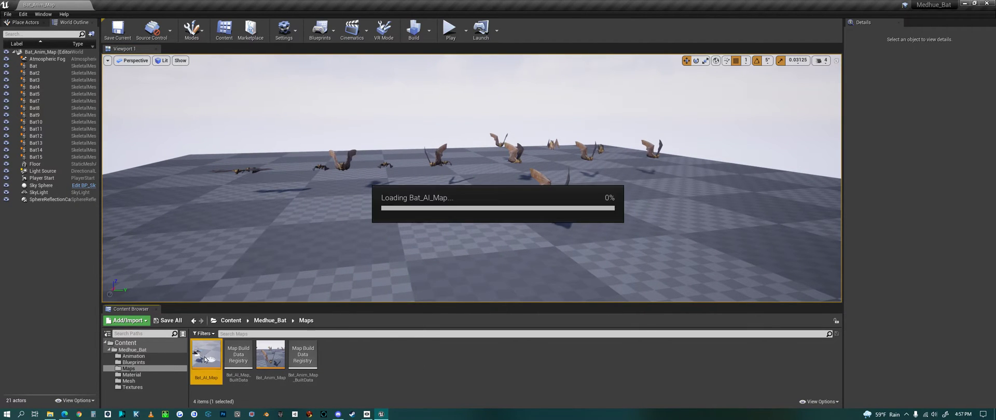
scroll(508, 267, down, 3)
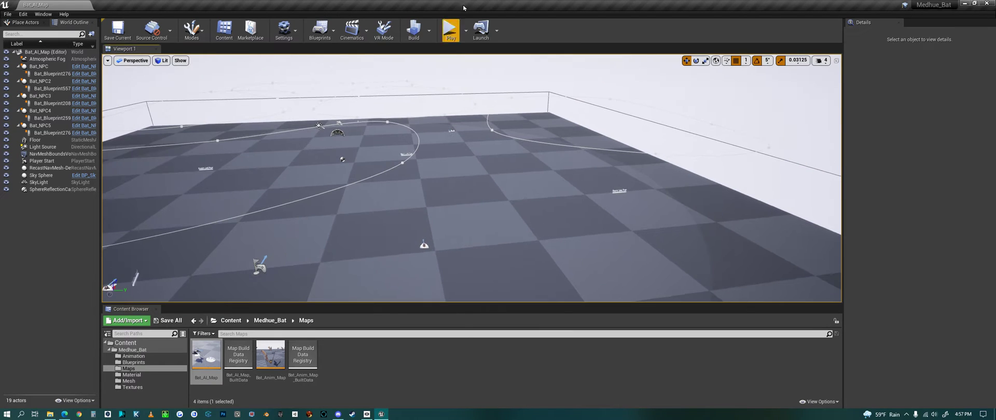
Run Bat_AI_Map in the editor to watch the AI bats, stop it, and examine the Cave Land Point and flight paths.
click(449, 29)
click(529, 164)
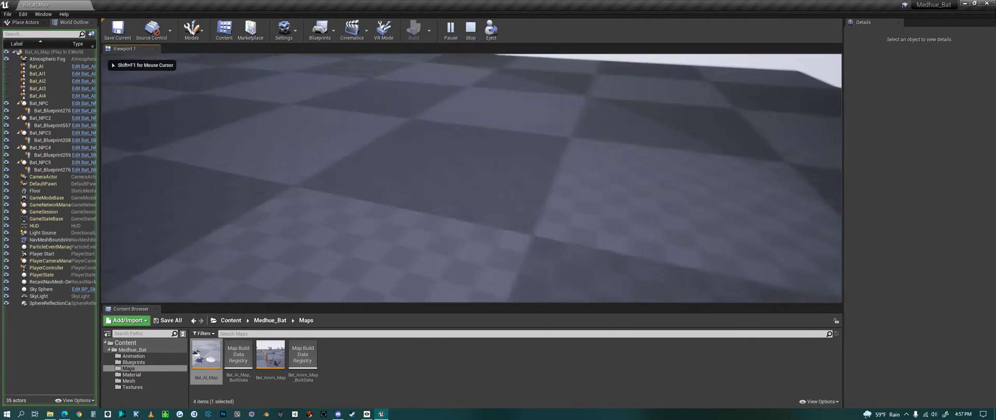
key(d)
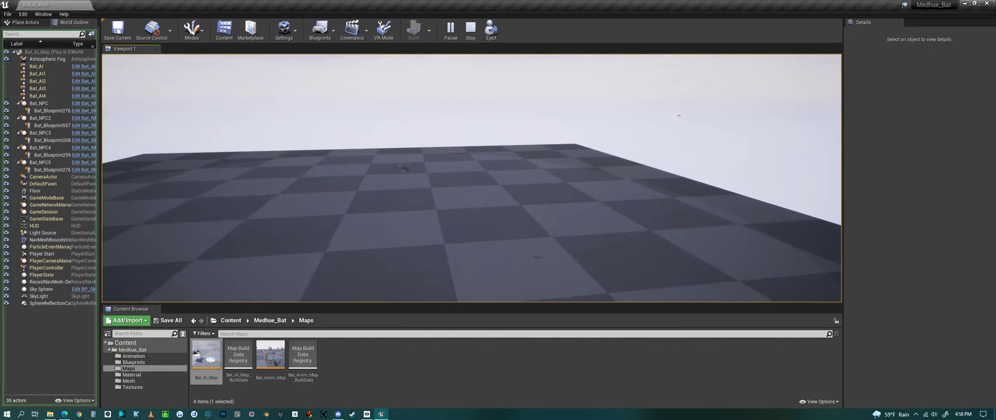
key(Escape)
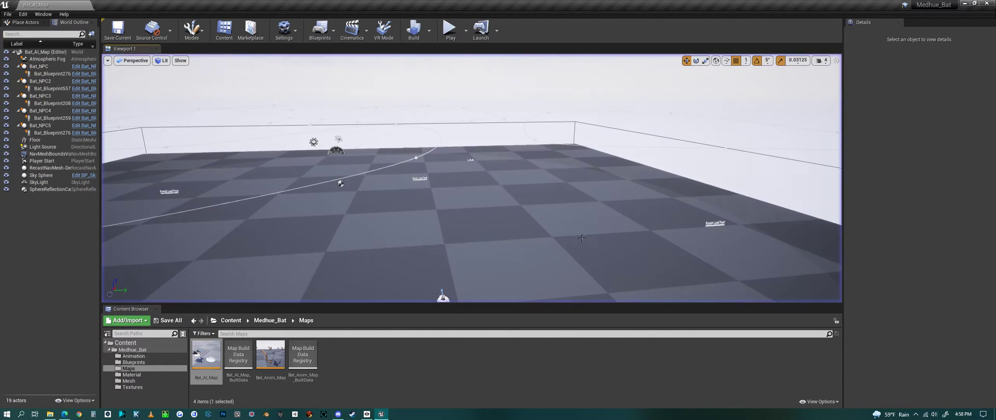
right_drag(471, 178, 415, 194)
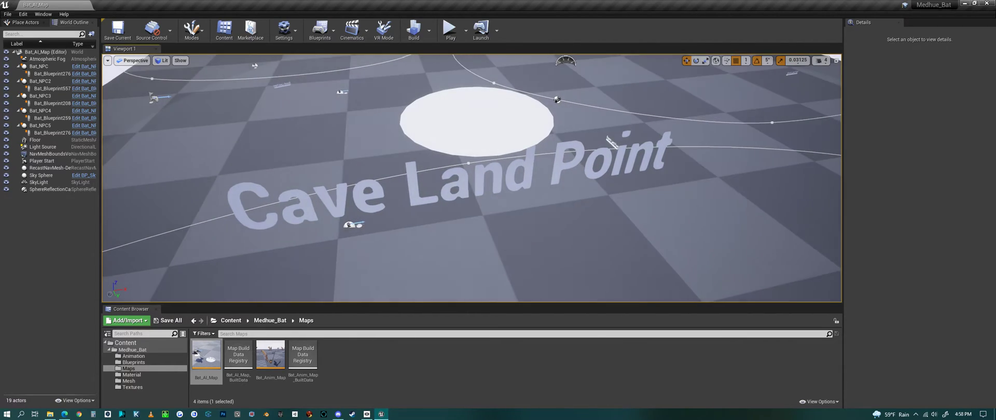
right_drag(471, 178, 648, 151)
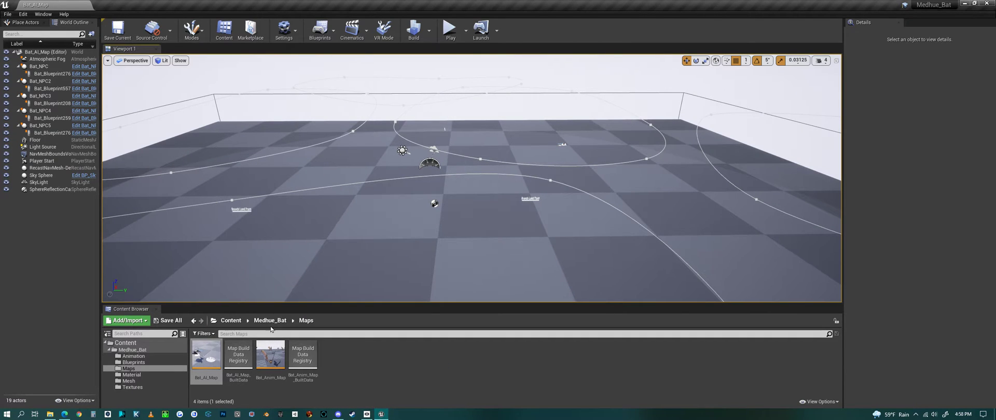
Open the Bat_Anim_Map level, run it to watch the bat animations, and stop the play session.
double_click(276, 361)
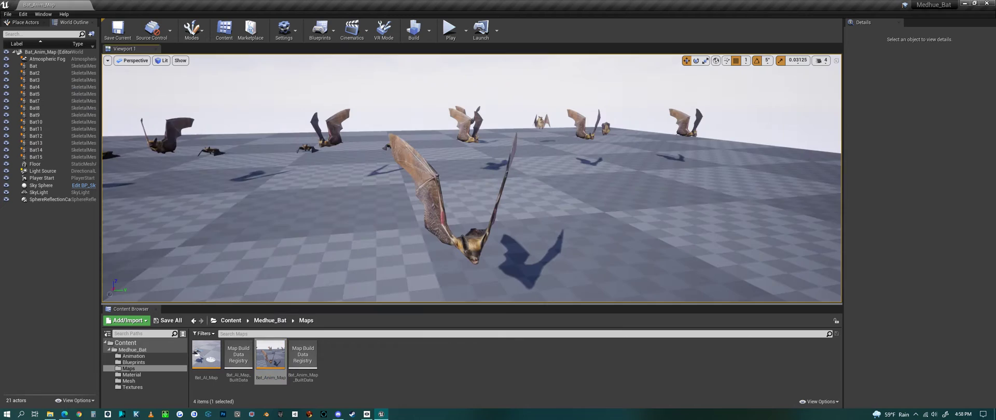
click(450, 29)
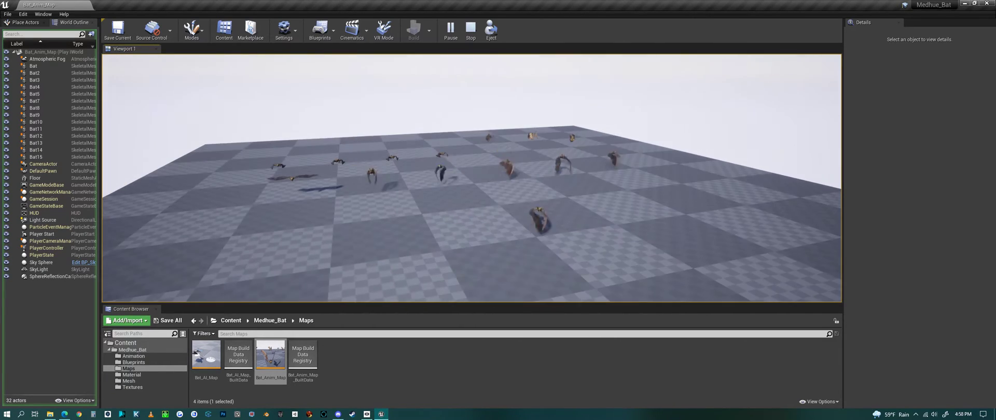
key(Escape)
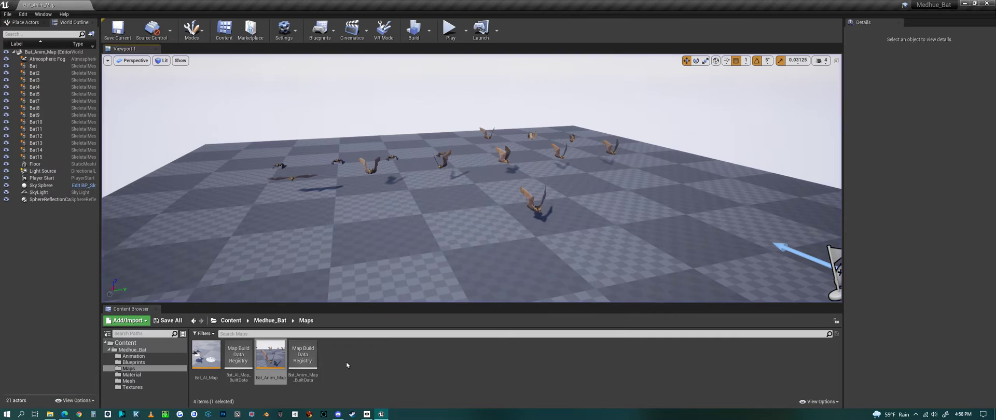
Look through the Medhue_Bat subfolders Animation and Blueprints, and open the Maps folder to view its levels.
click(274, 321)
click(210, 363)
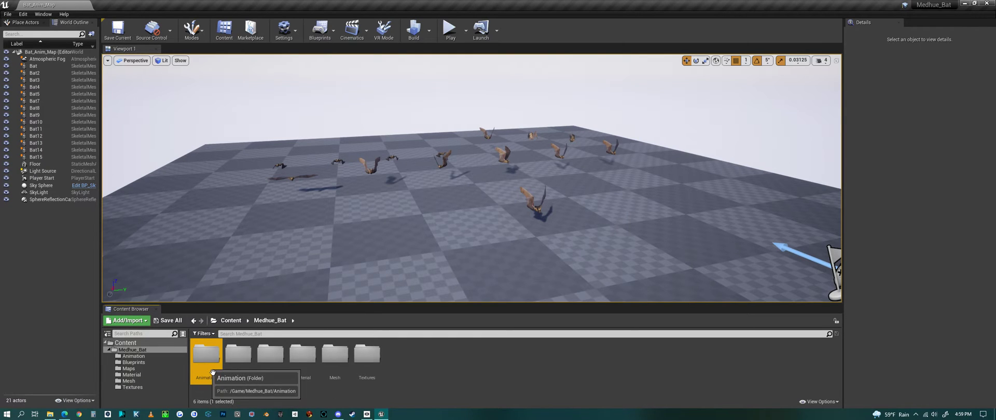
click(247, 369)
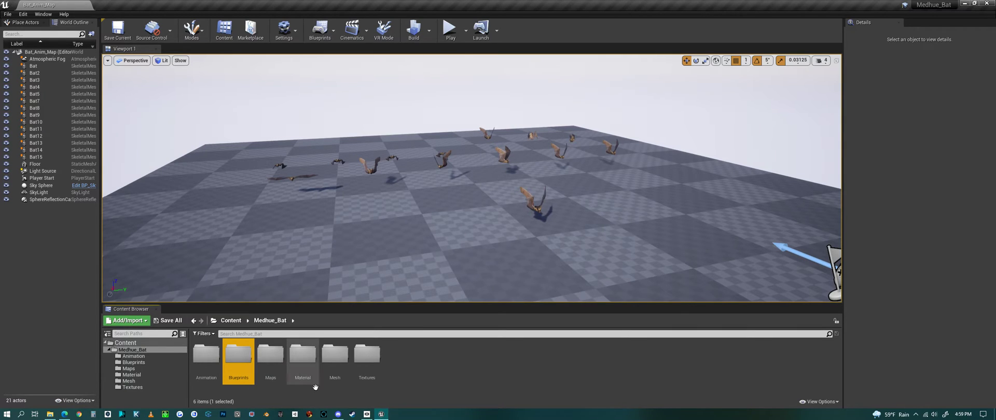
key(Right)
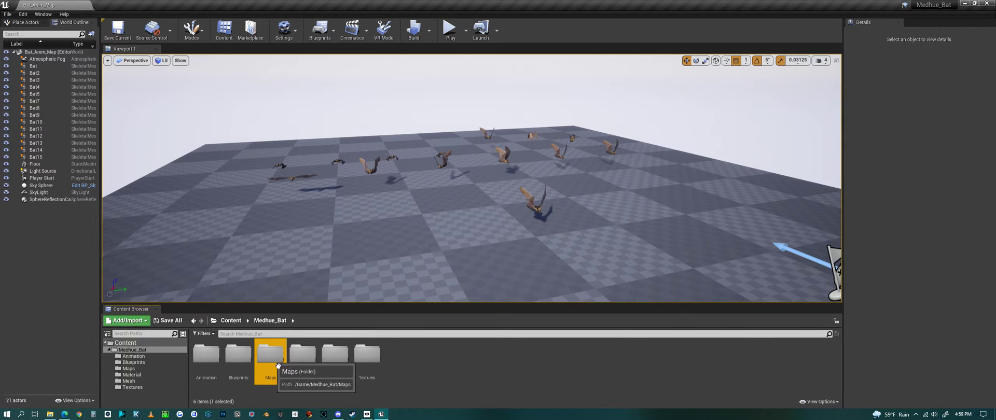
double_click(278, 366)
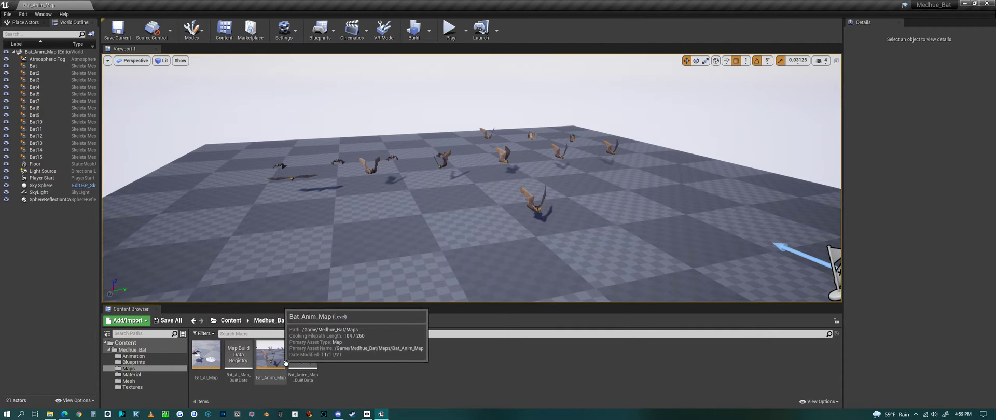
Open the Medhue_Bat Material folder and select the Bat material.
click(272, 321)
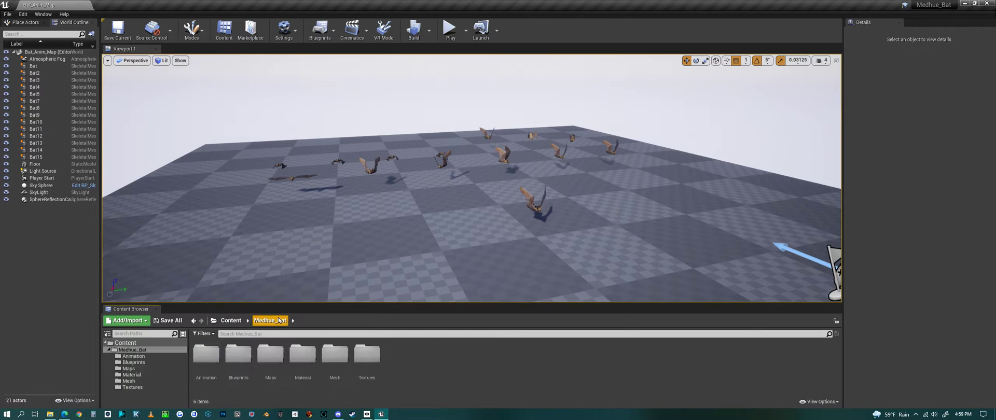
double_click(303, 355)
click(207, 363)
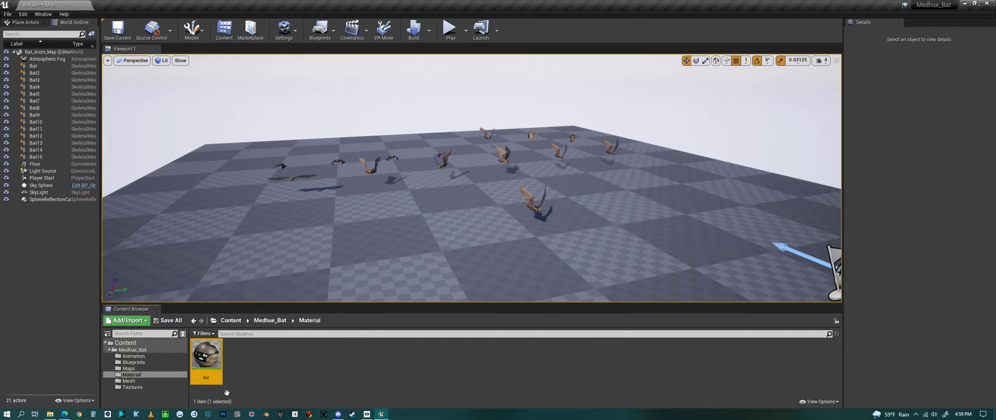
Open the bat's physics asset from the Mesh folder, view its collision bodies, and start the physics simulation.
click(270, 320)
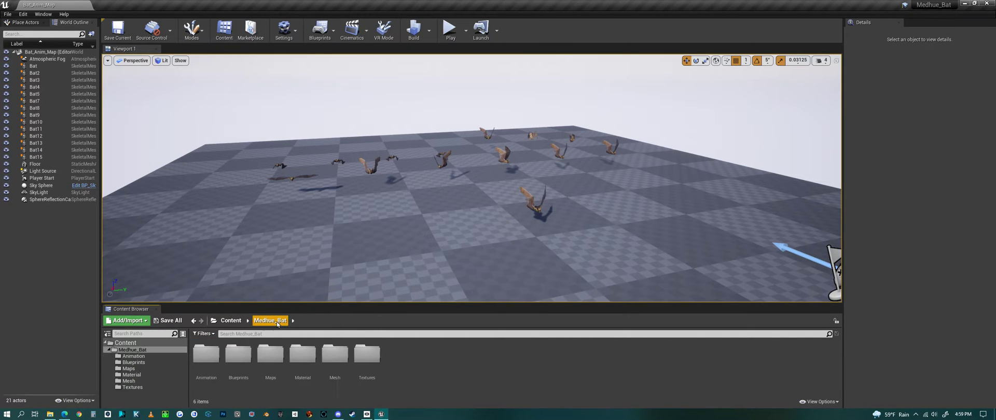
double_click(341, 363)
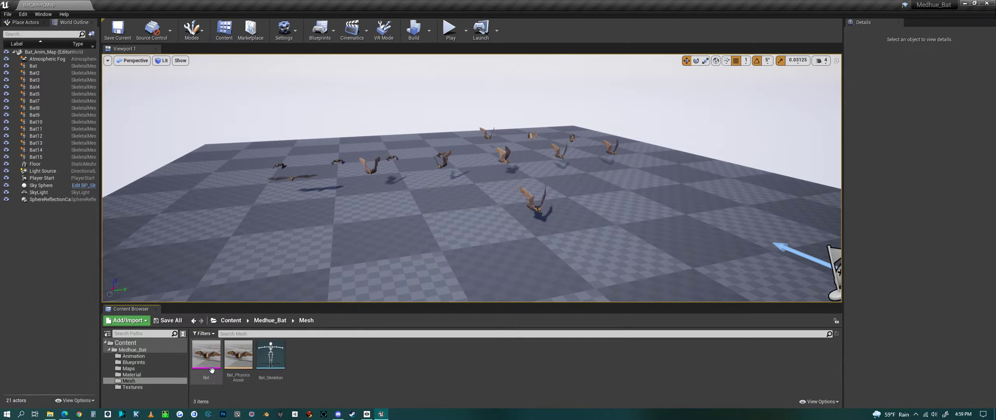
double_click(242, 359)
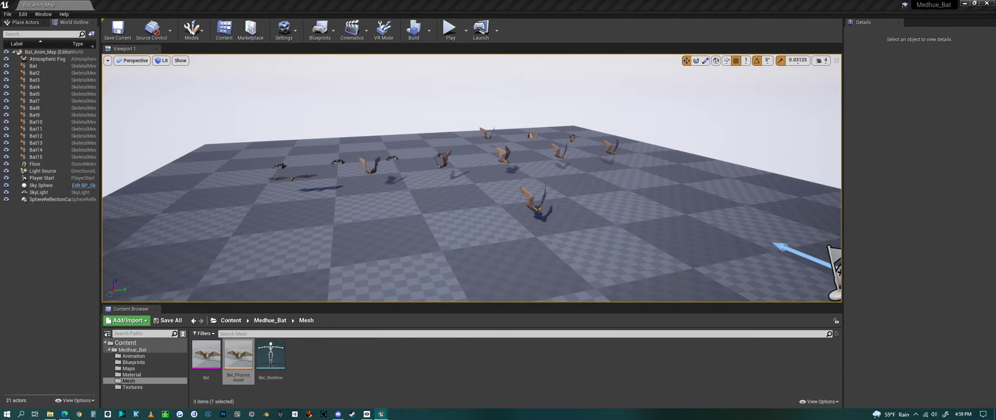
click(308, 141)
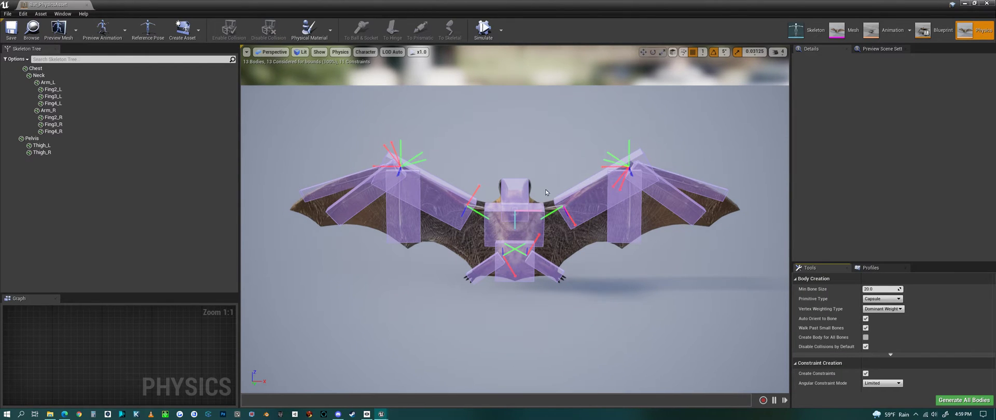
alt+drag(567, 144, 521, 179)
click(482, 30)
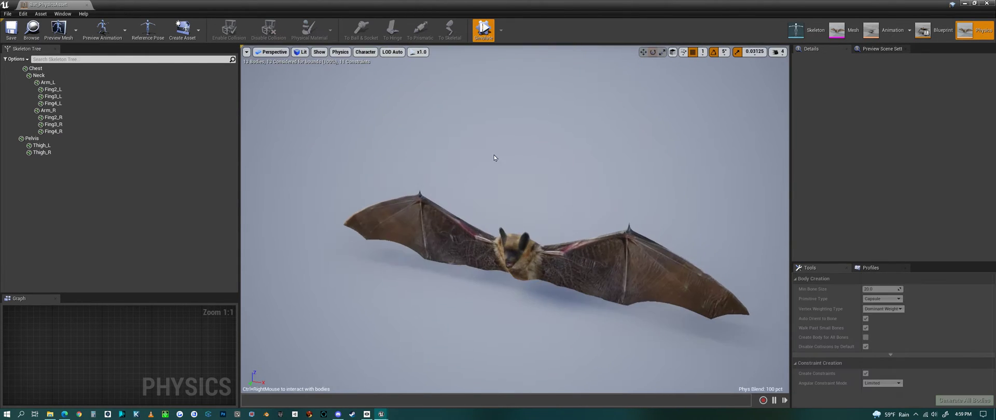
Pull the simulated bat around to test its ragdoll physics, stop the simulation, and close the physics asset editor.
scroll(479, 200, down, 8)
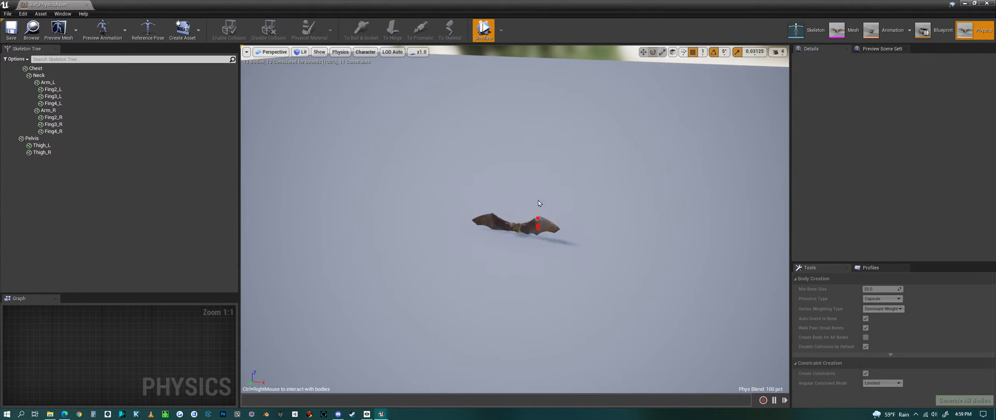
ctrl+right_drag(538, 204, 523, 99)
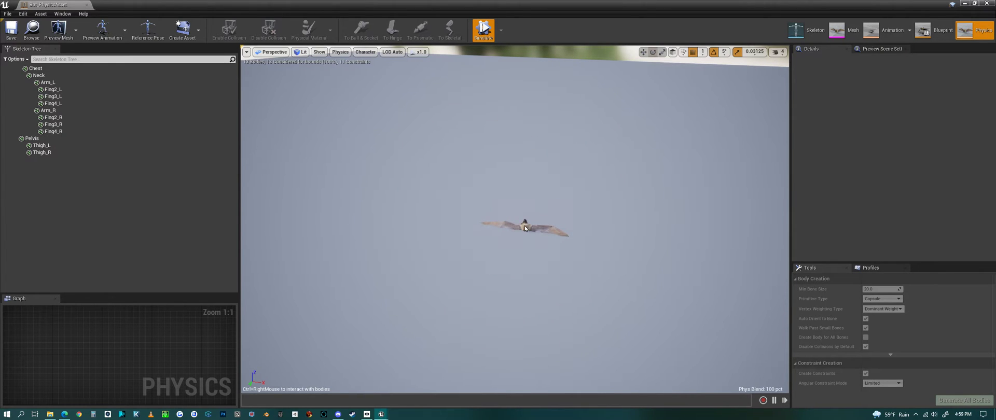
ctrl+right_drag(525, 228, 532, 173)
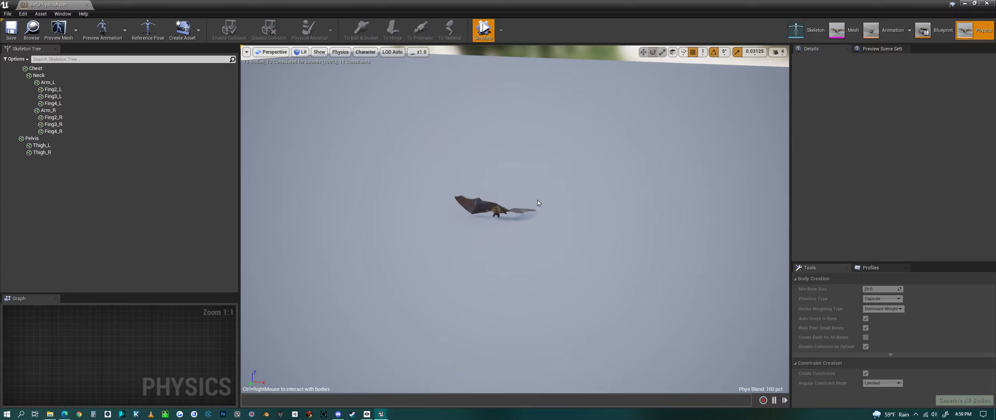
click(483, 30)
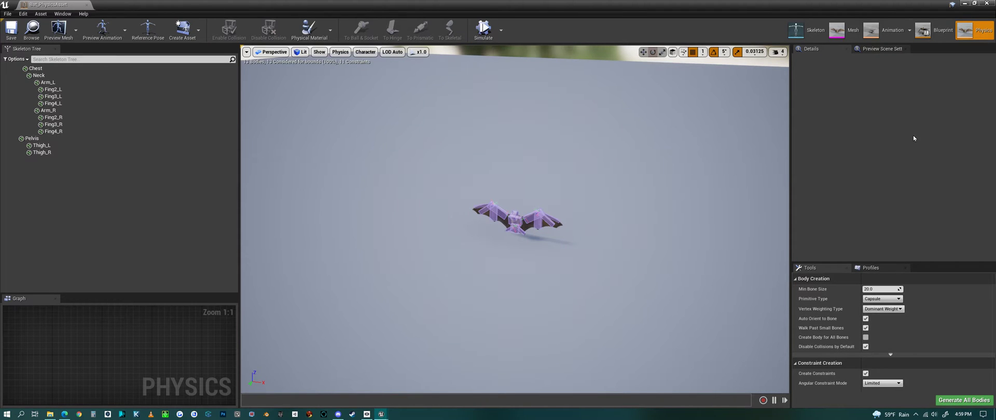
click(987, 3)
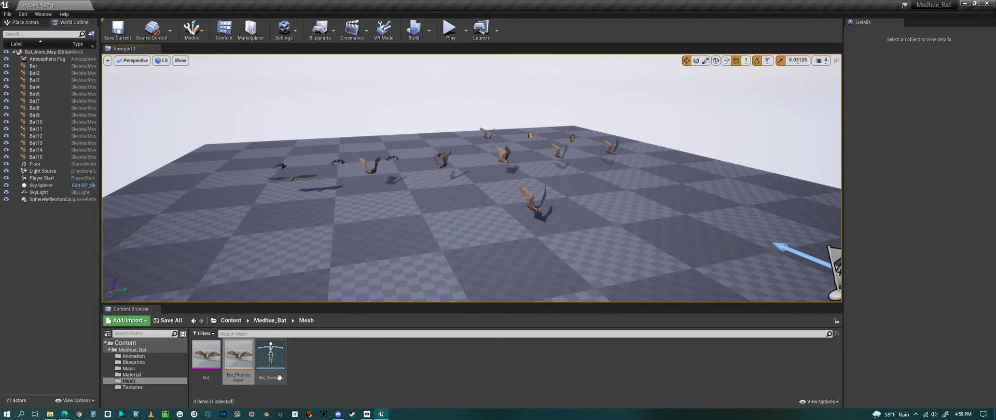
Open the Medhue_Bat Textures folder and inspect the Bat_Basecolor, Bat_Normal and Bat_Roughness textures.
click(270, 321)
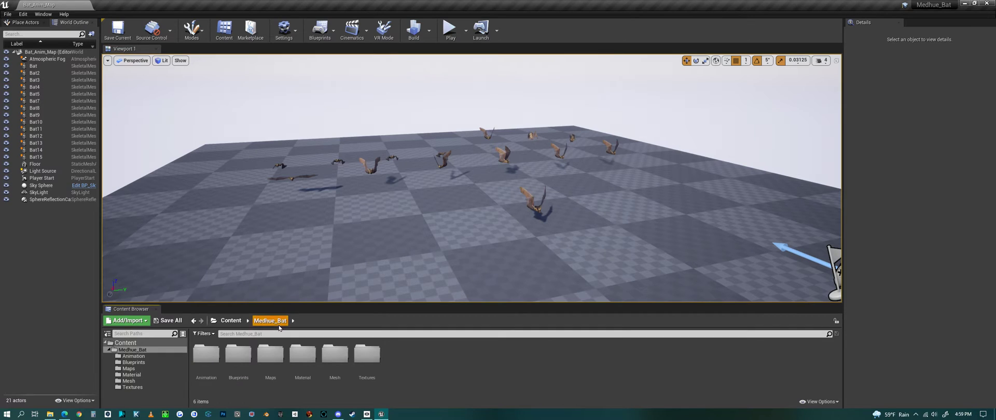
double_click(365, 358)
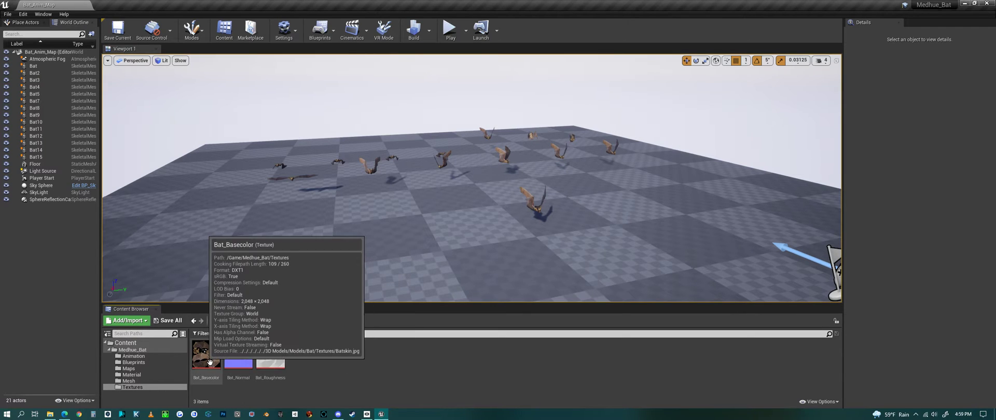
mouse_move(210, 362)
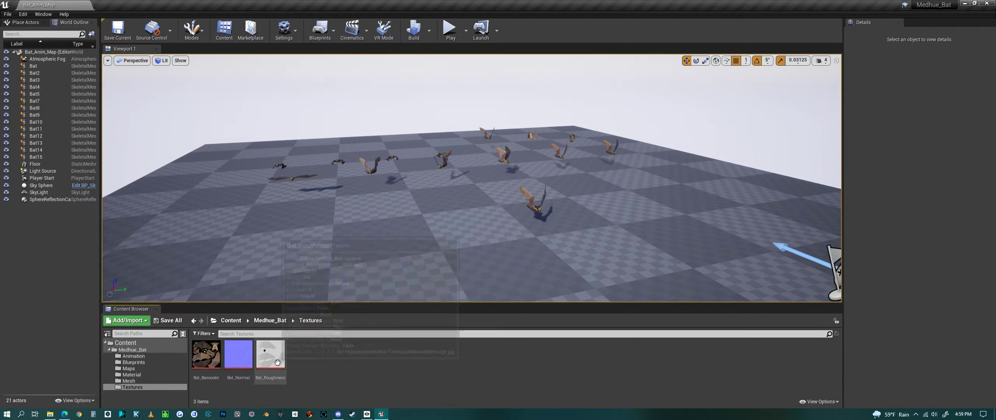
Open the Bat_Dead animation from the Animation folder, and switch the animation editor to Bat_BlendSpace.
click(278, 322)
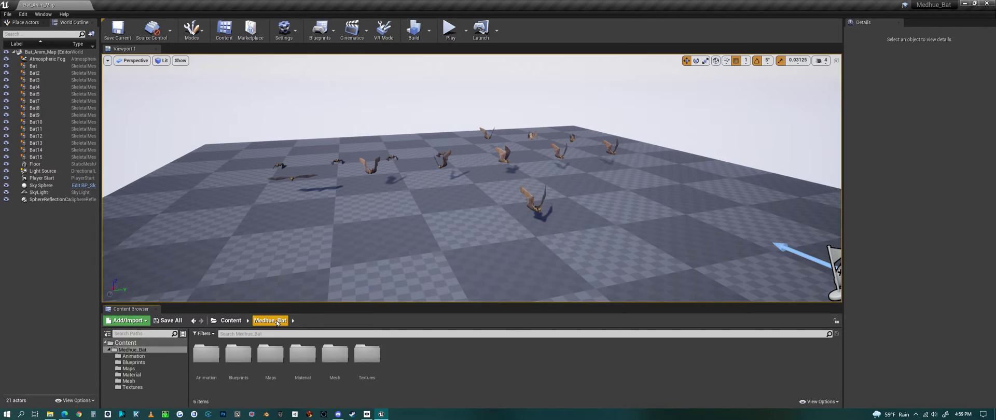
double_click(206, 354)
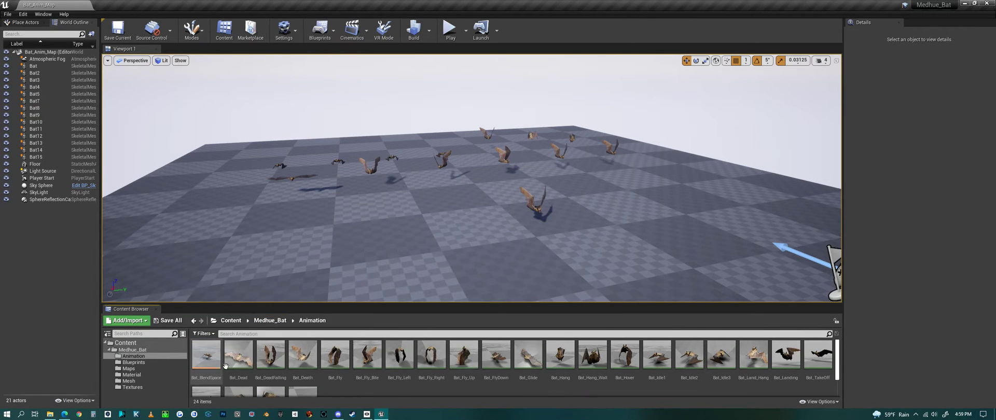
double_click(252, 367)
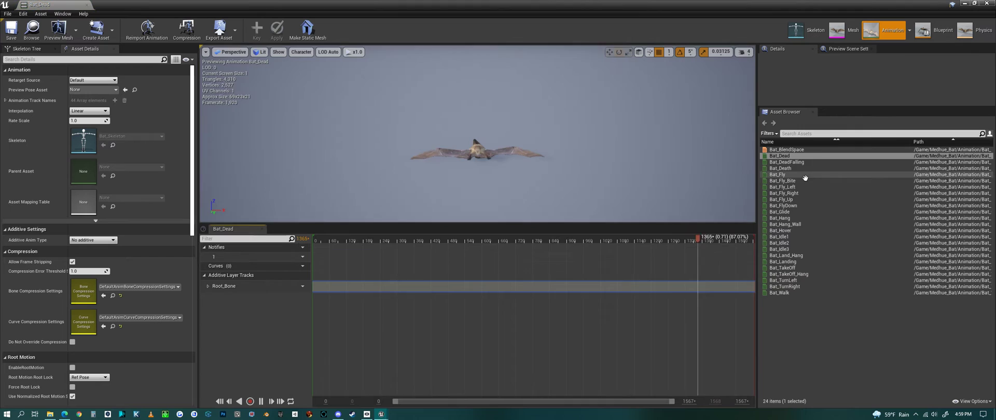
double_click(787, 150)
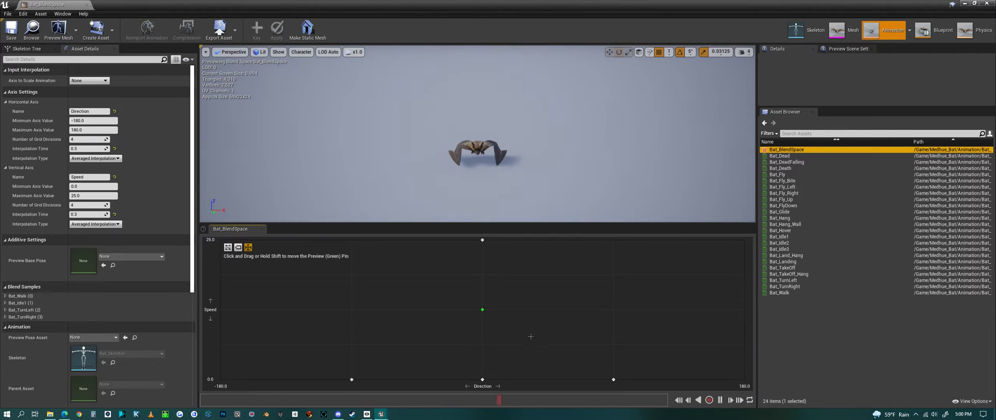
Preview the blend space at a low Speed value, and view the Bat_Dead, Bat_DeadFalling and Bat_Death animations in an enlarged viewport.
drag(492, 327, 413, 377)
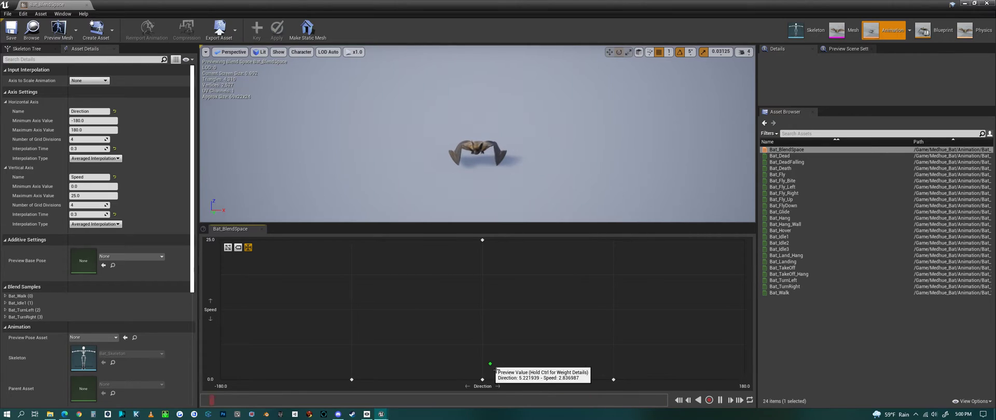
double_click(779, 155)
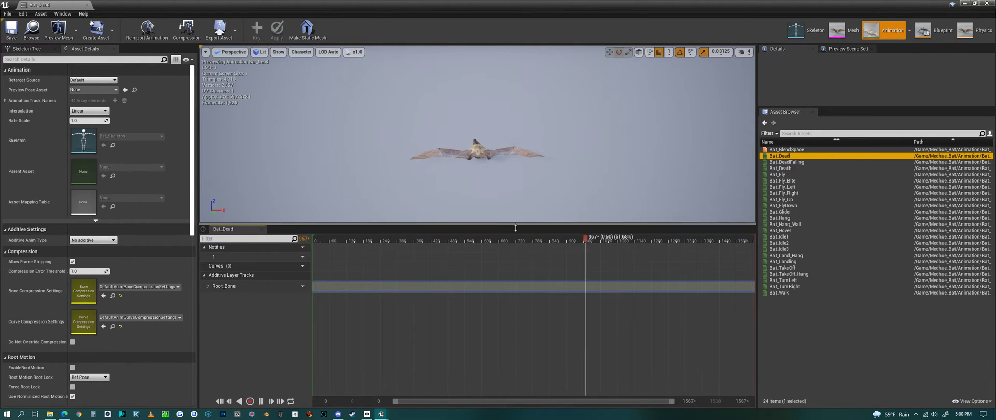
drag(514, 224, 512, 315)
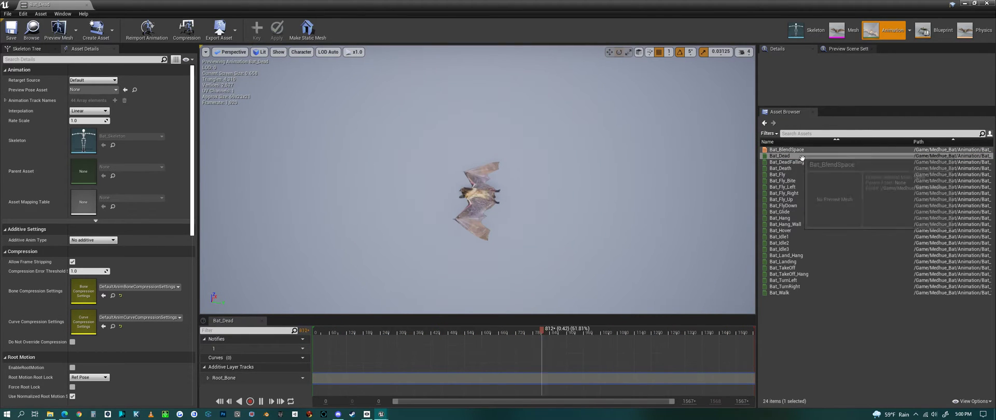
double_click(786, 161)
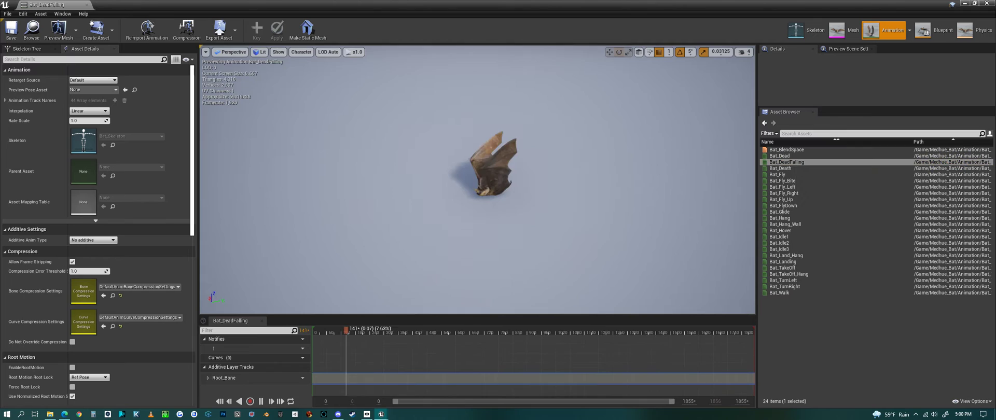
double_click(782, 168)
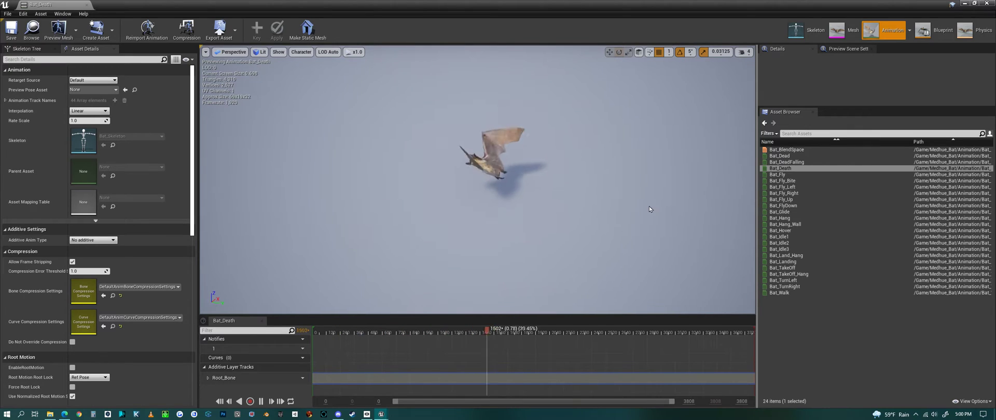
View the Bat_Fly, Bat_Fly_Bite, Bat_Fly_Left and Bat_Fly_Right animations one after another.
double_click(781, 175)
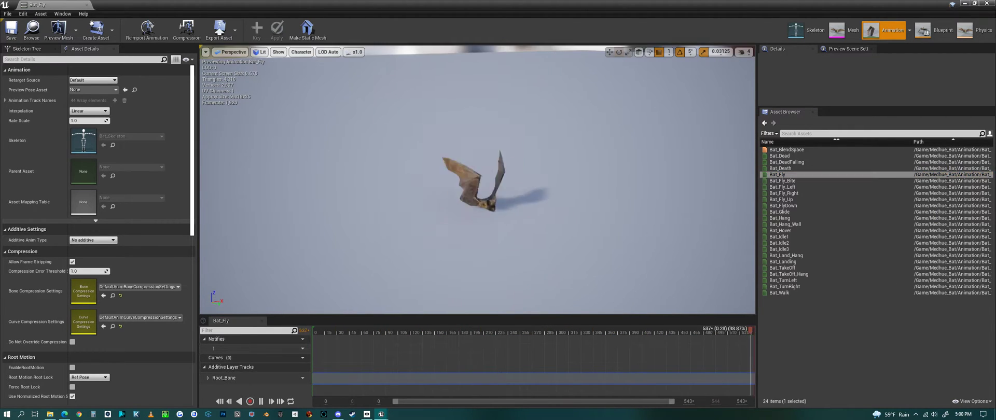
alt+drag(567, 238, 550, 177)
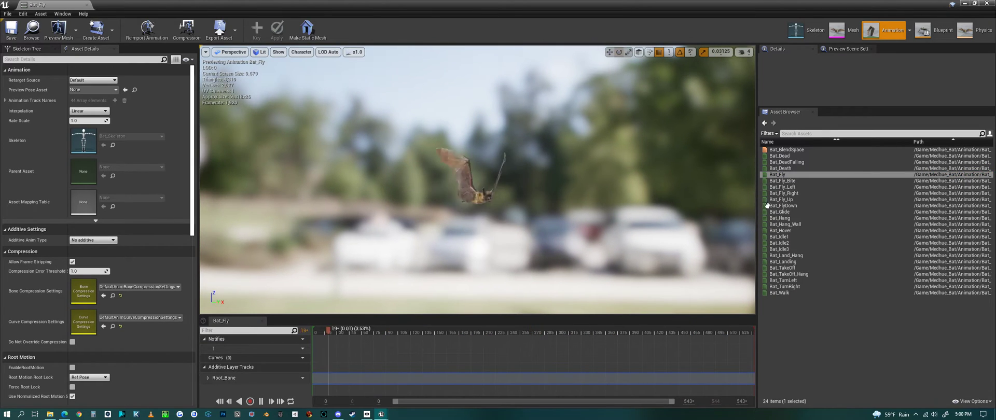
double_click(786, 180)
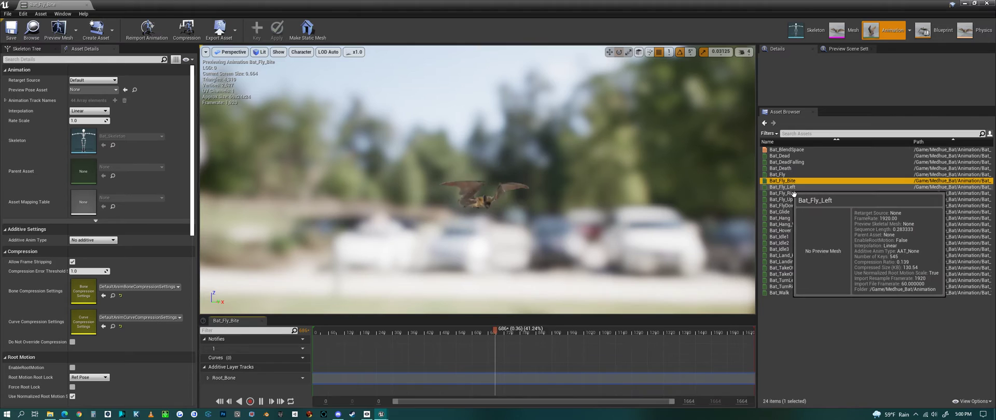
double_click(792, 187)
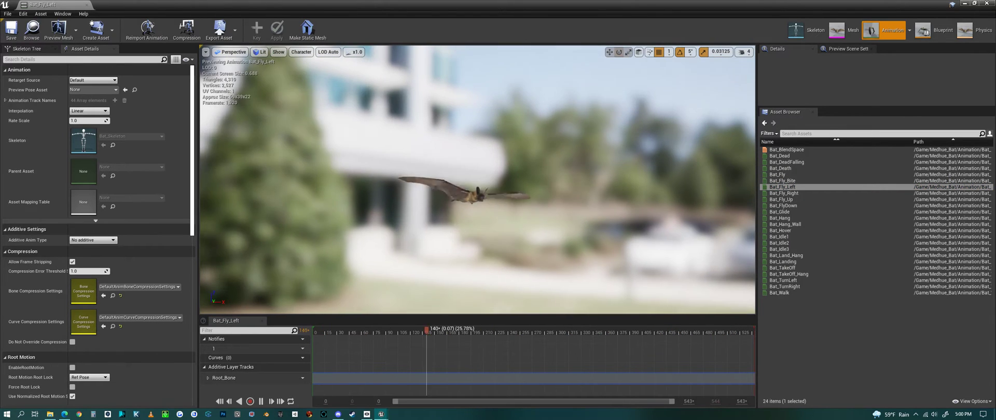
click(786, 193)
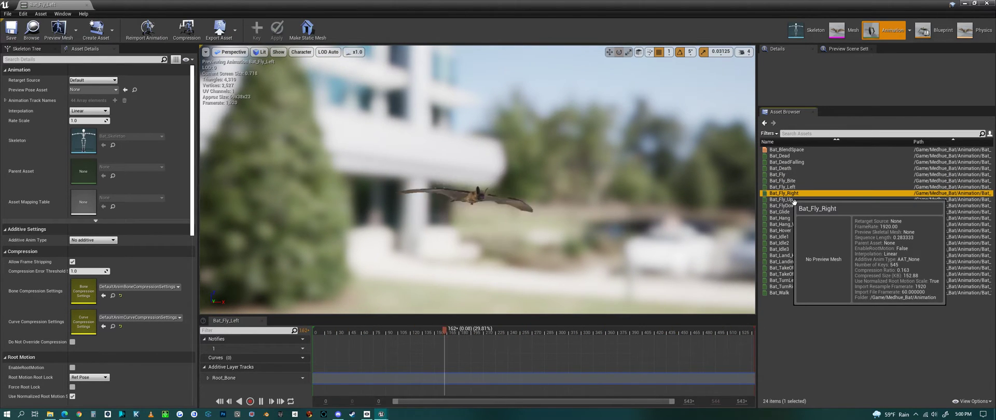
View the Bat_Fly_Up, Bat_FlyDown and Bat_Glide animations from several angles.
click(792, 200)
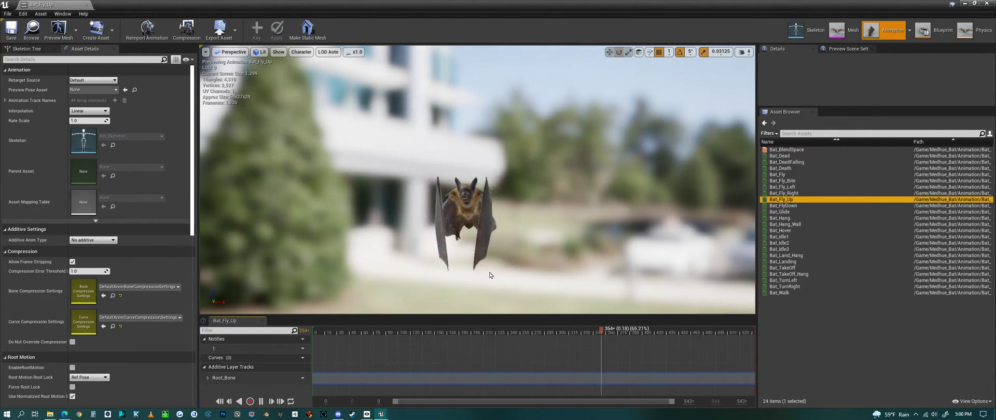
drag(490, 276, 596, 270)
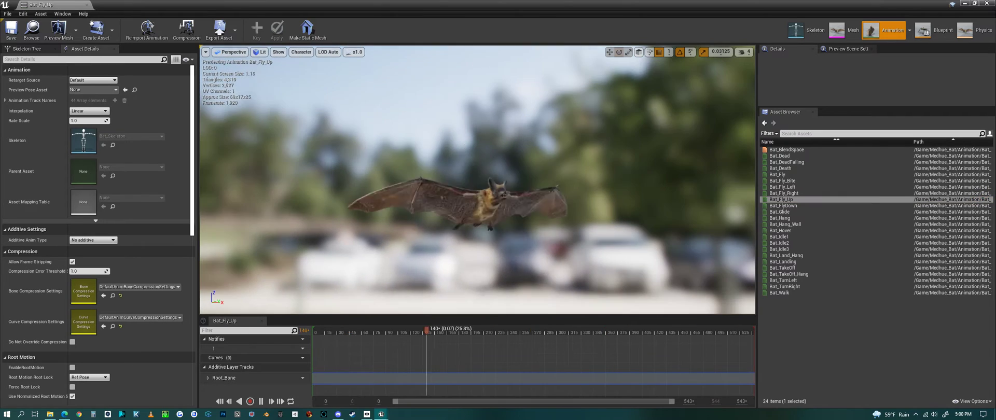
double_click(785, 205)
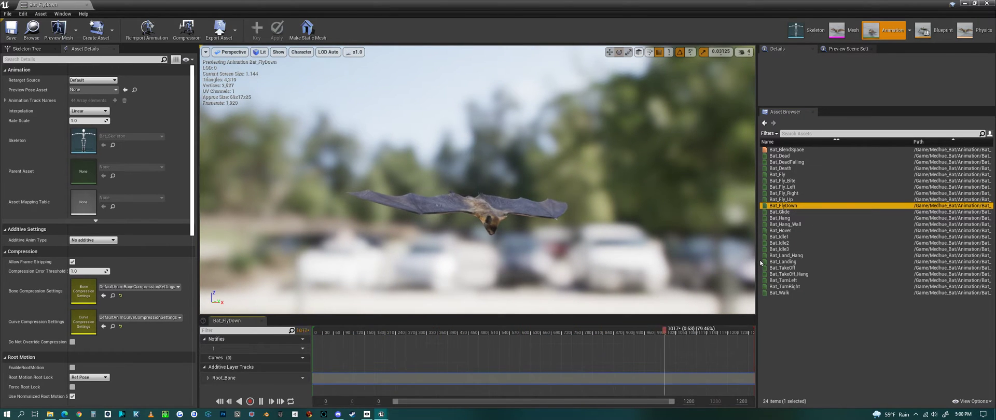
double_click(785, 213)
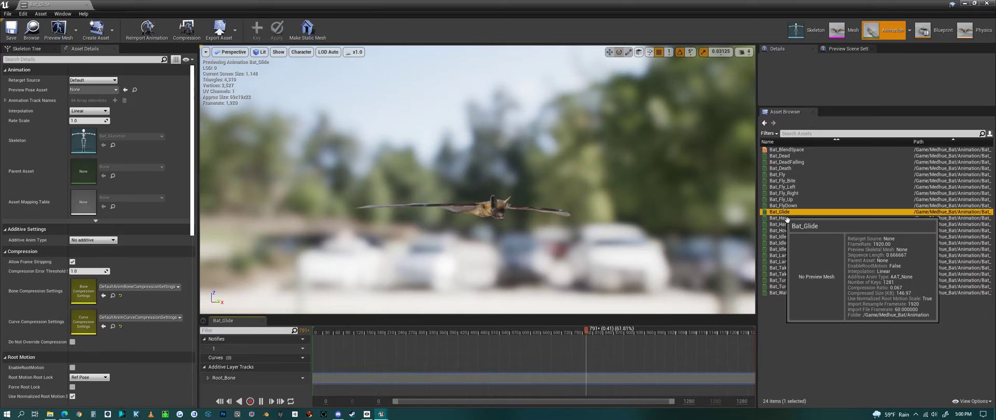
drag(612, 240, 613, 295)
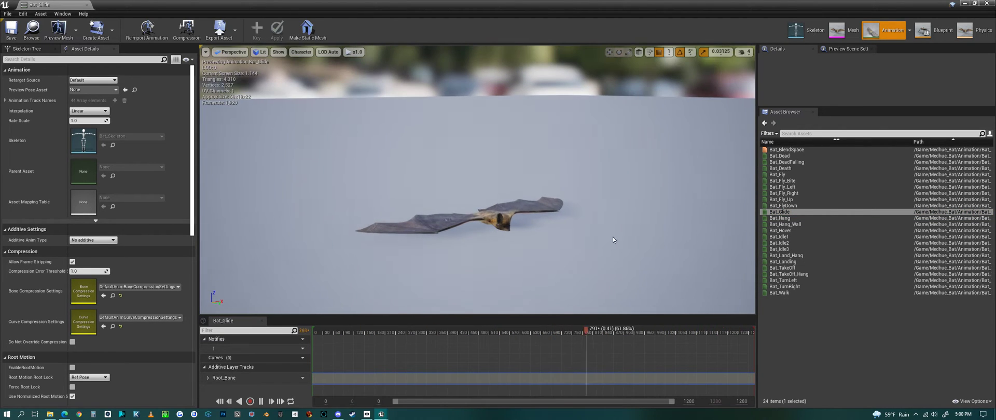
View the Bat_Hang, Bat_Hang_Wall and Bat_Hover animations from several angles.
double_click(781, 218)
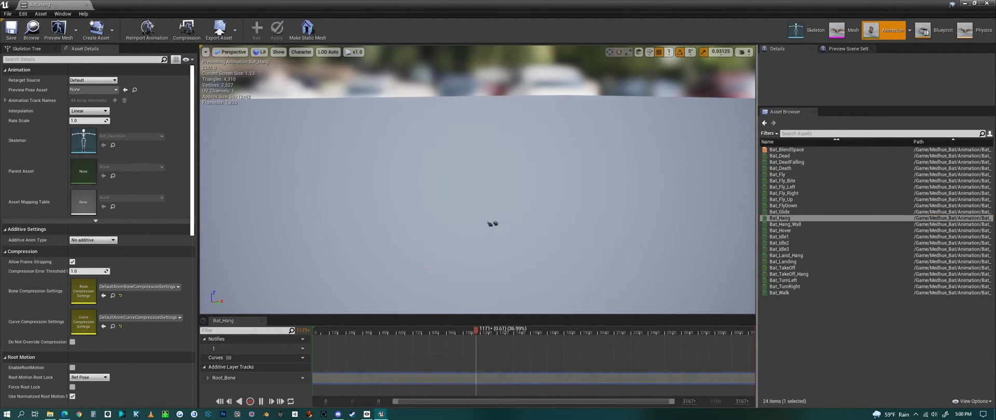
alt+drag(477, 223, 629, 178)
click(792, 225)
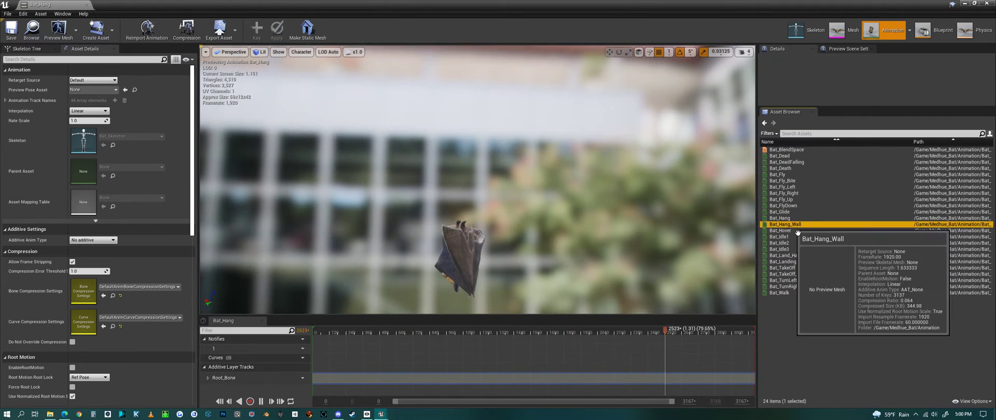
double_click(789, 225)
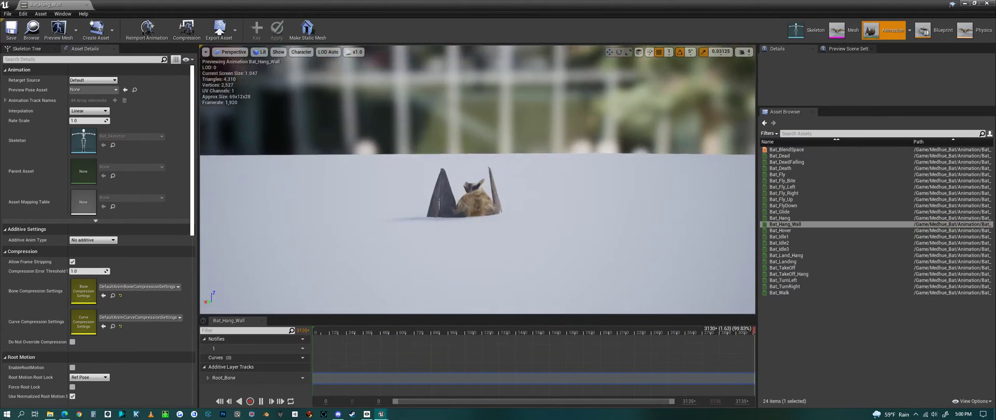
click(788, 231)
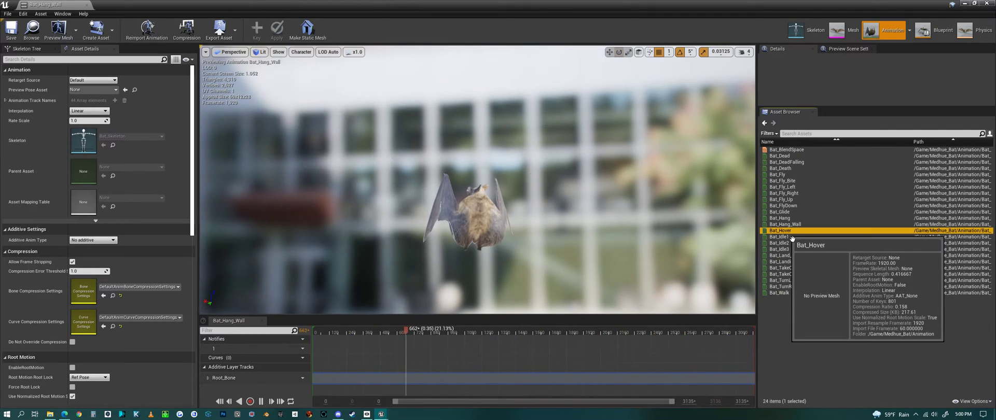
double_click(789, 231)
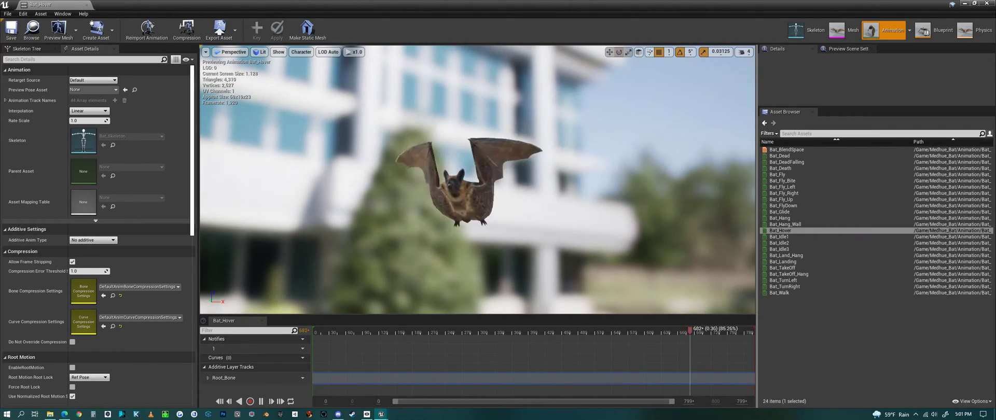
View the three idle animations Bat_Idle1, Bat_Idle2 and Bat_Idle3.
click(783, 237)
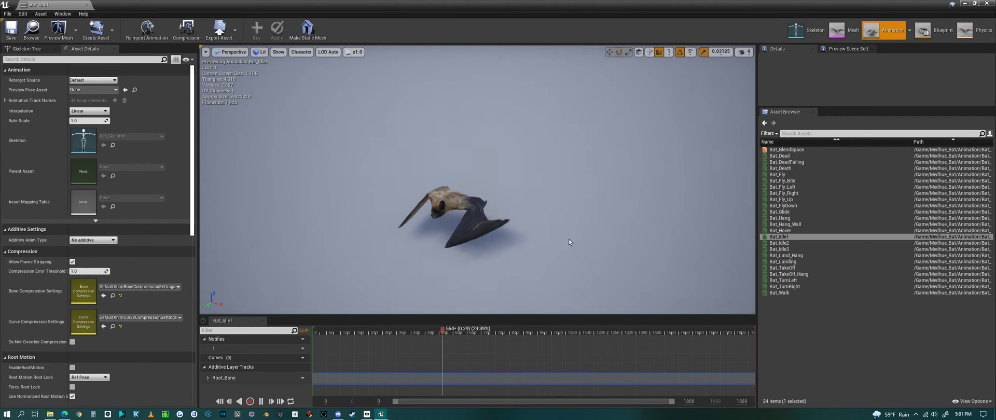
click(783, 243)
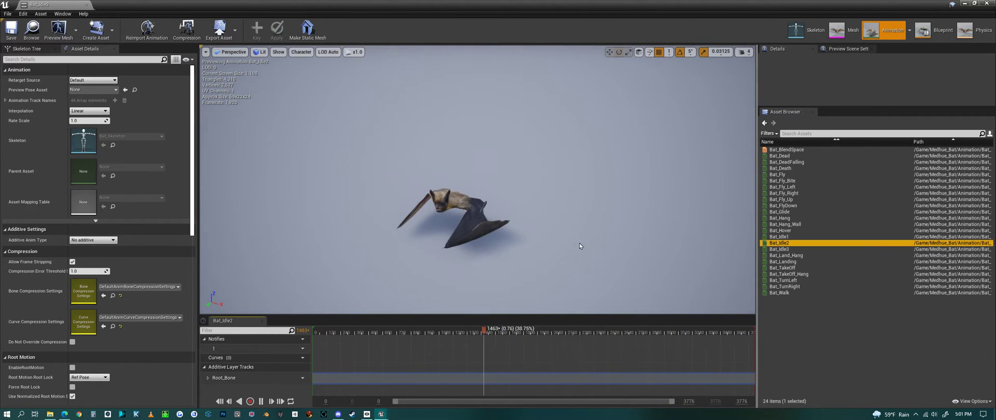
click(784, 250)
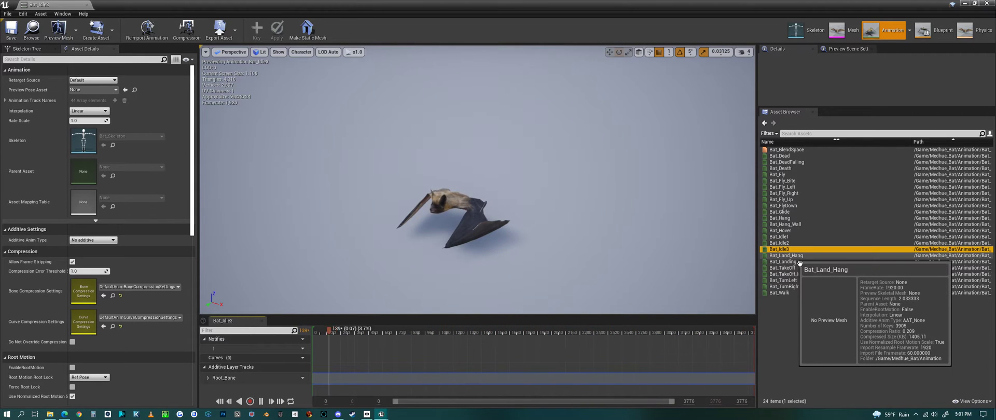
View the landing and take-off animations Bat_Land_Hang, Bat_Landing, Bat_TakeOff and Bat_TakeOff_Hang.
click(799, 257)
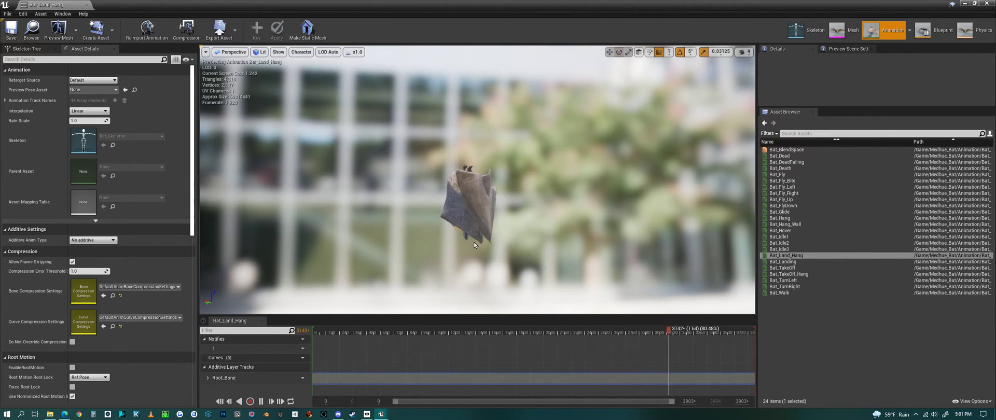
double_click(795, 263)
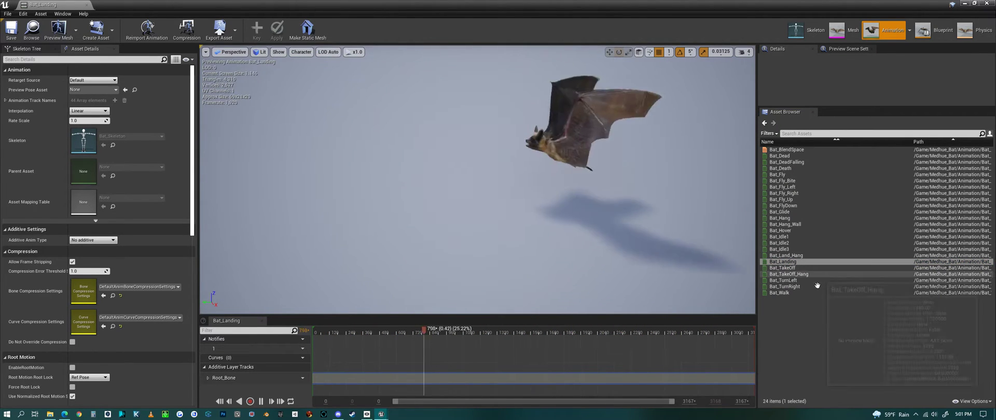
double_click(782, 267)
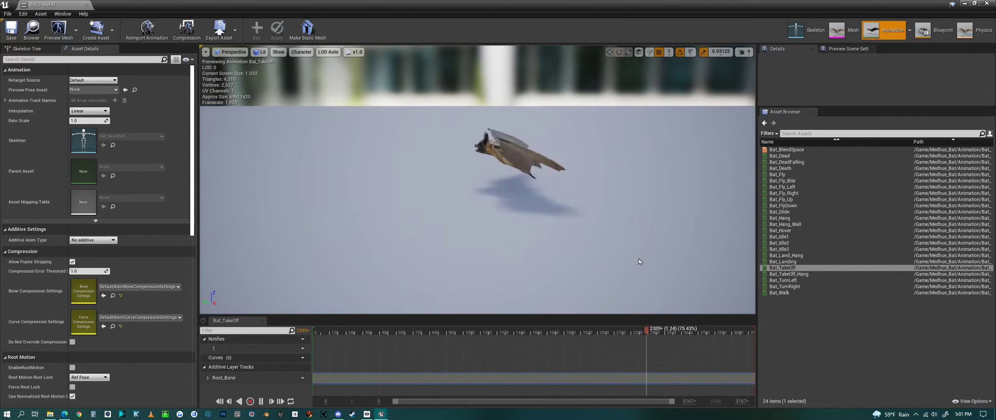
double_click(789, 273)
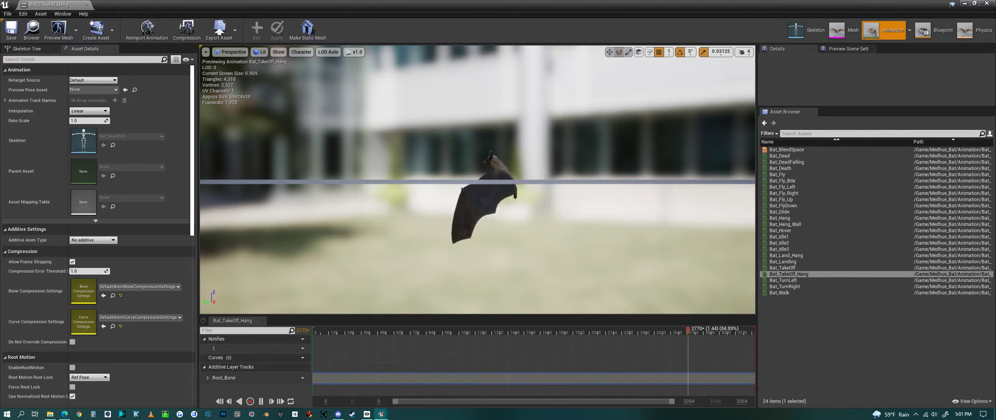
View the Bat_TurnLeft, Bat_TurnRight and Bat_Walk animations, replay Bat_Fly, and return to the level editor.
click(794, 280)
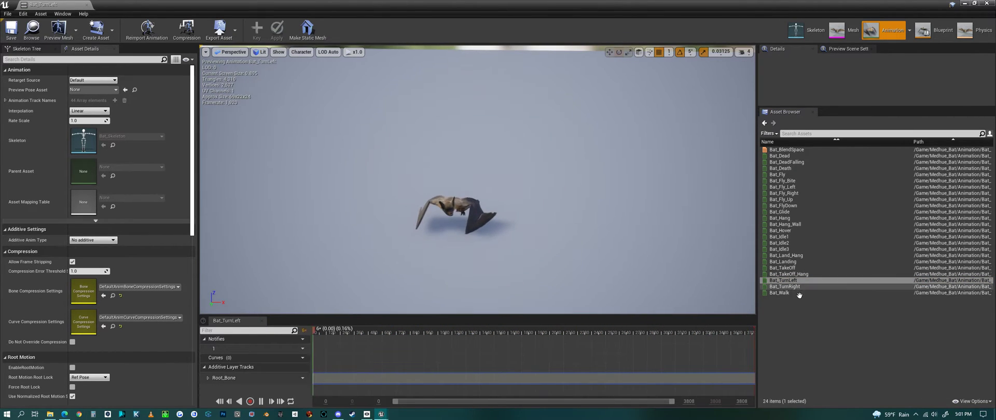
click(830, 286)
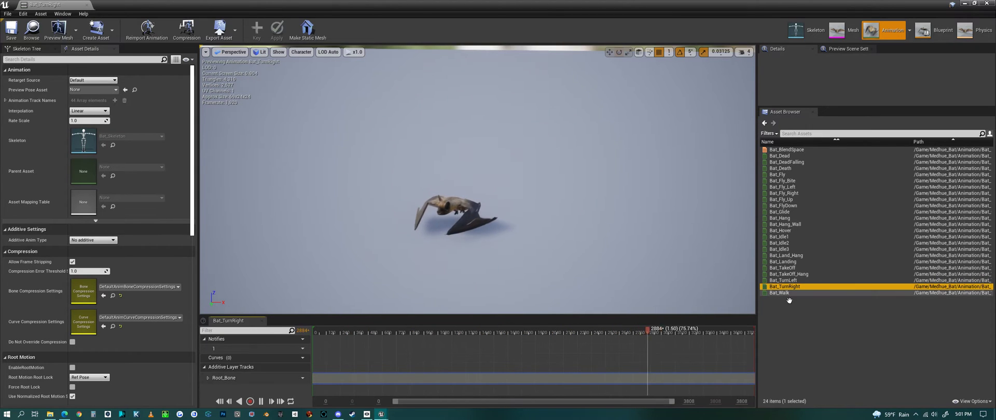
click(789, 293)
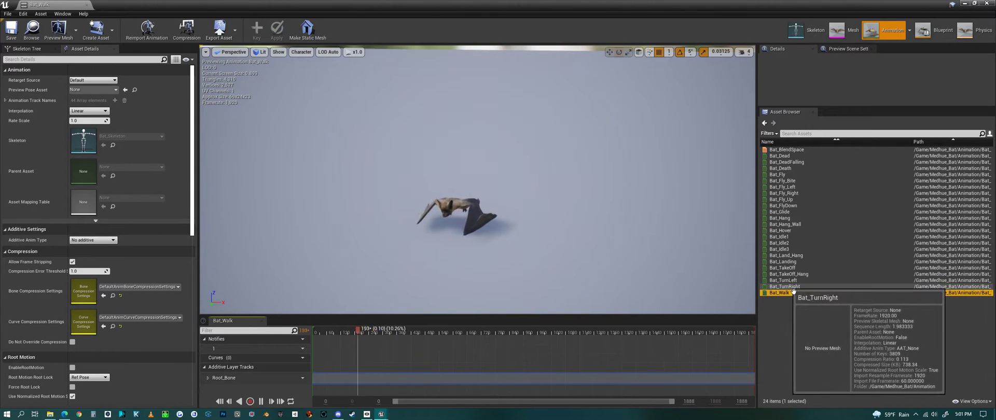
click(785, 175)
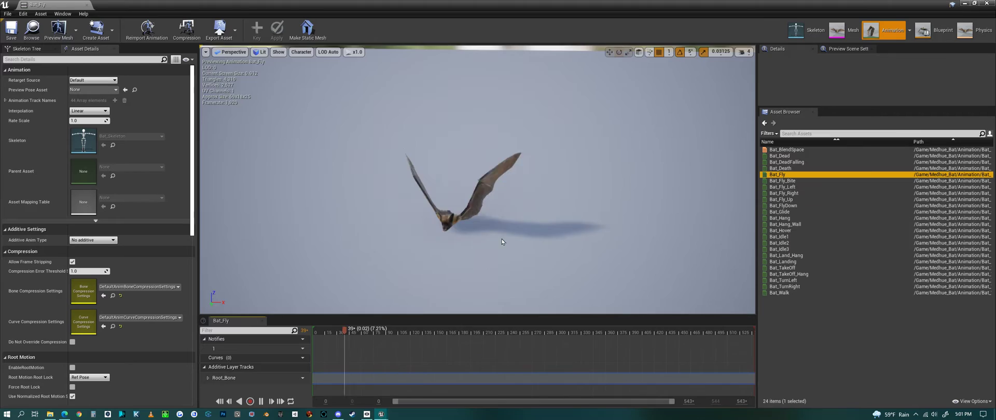
alt+drag(502, 240, 595, 211)
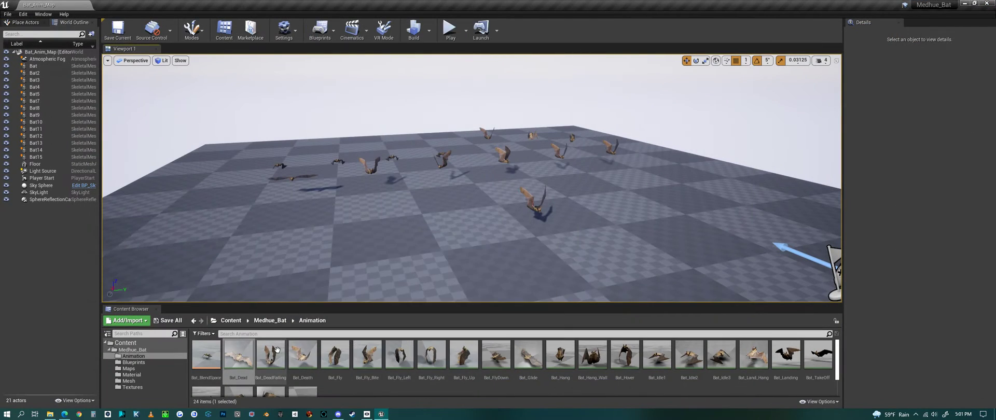
Open the Bat_AI_Map level from the Maps folder, and show the contents of the Medhue_Bat Blueprints folder.
click(137, 369)
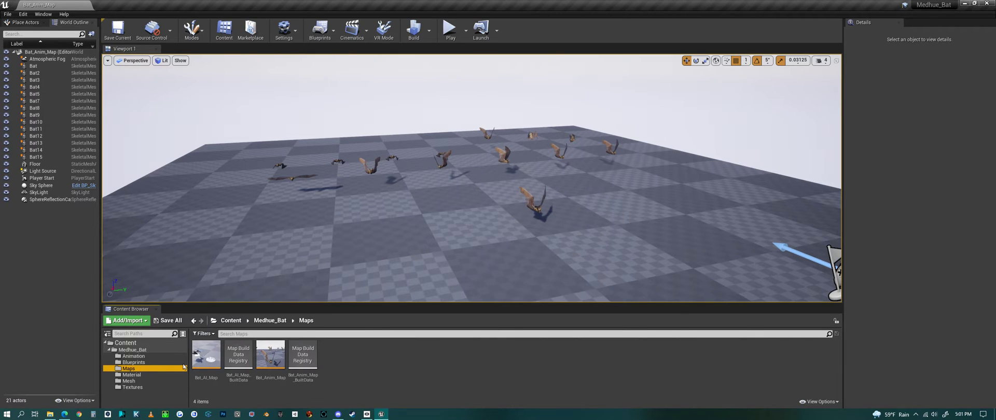
double_click(210, 359)
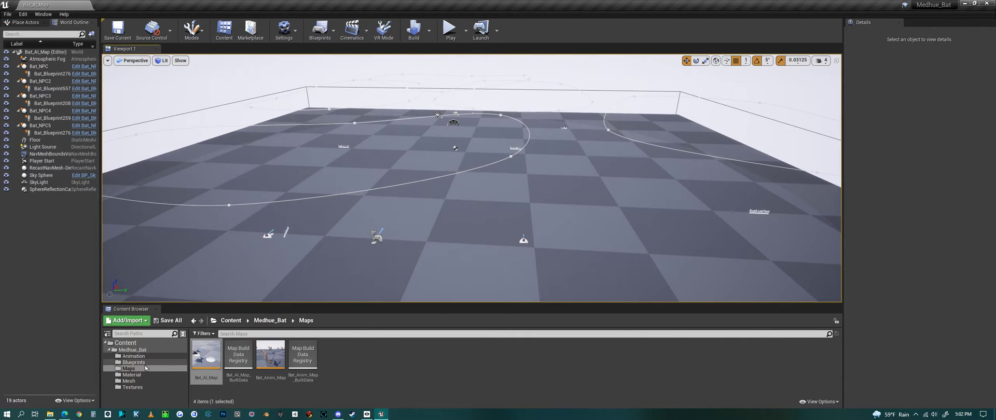
click(136, 362)
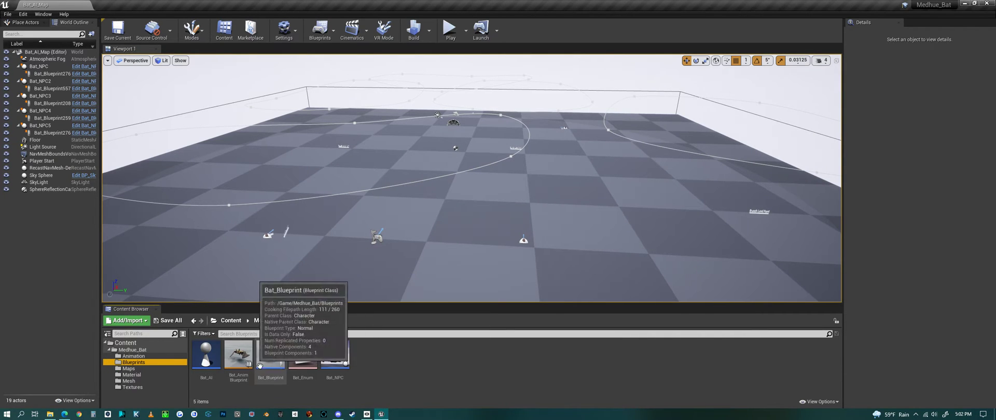
Open Bat_AnimBlueprint and show all the states and transitions of its Locomotion state machine.
double_click(240, 356)
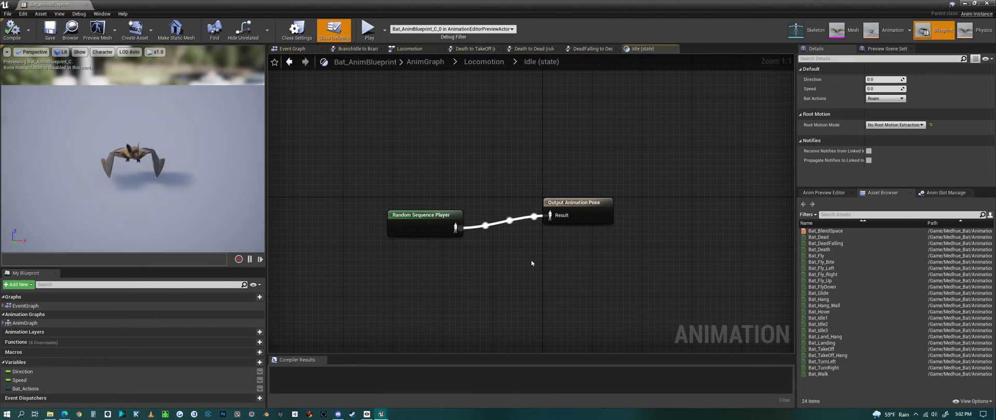
click(483, 62)
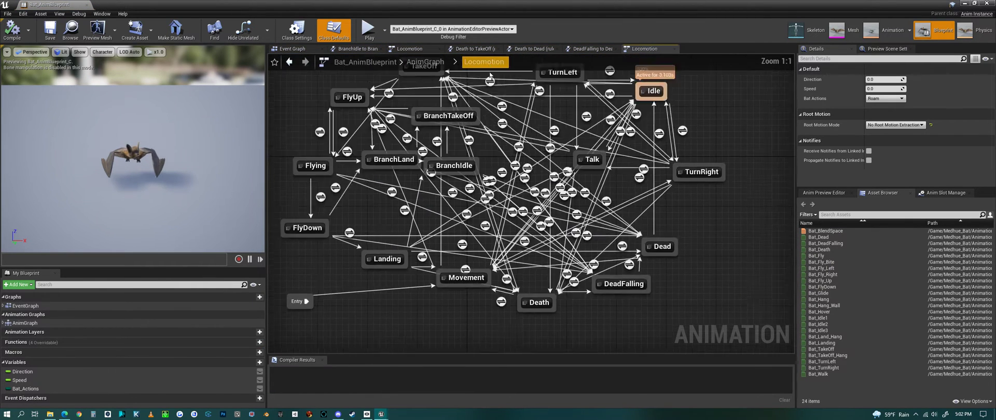
scroll(393, 156, down, 1)
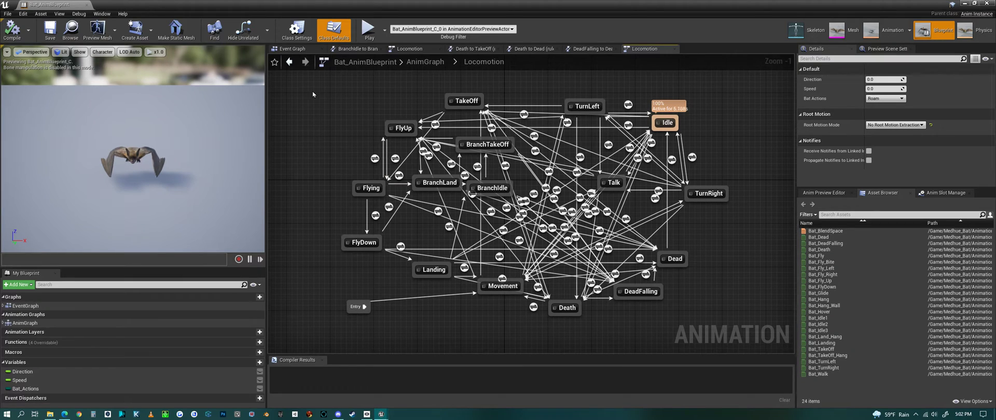
drag(312, 92, 772, 337)
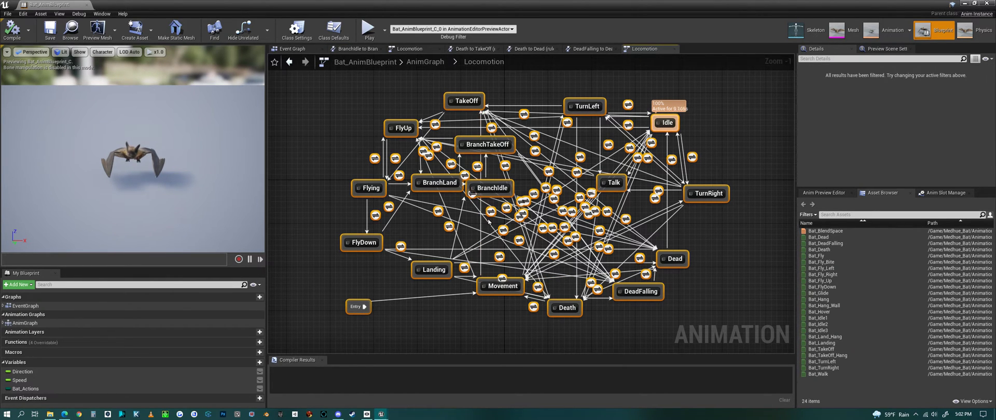
click(550, 276)
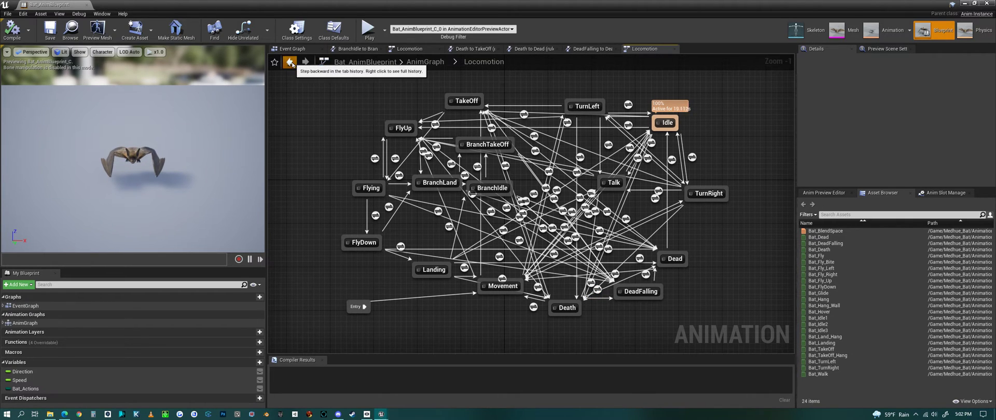
Look inside the Idle state, return to the Locomotion graph, and close the Bat_AnimBlueprint editor.
double_click(667, 123)
click(483, 62)
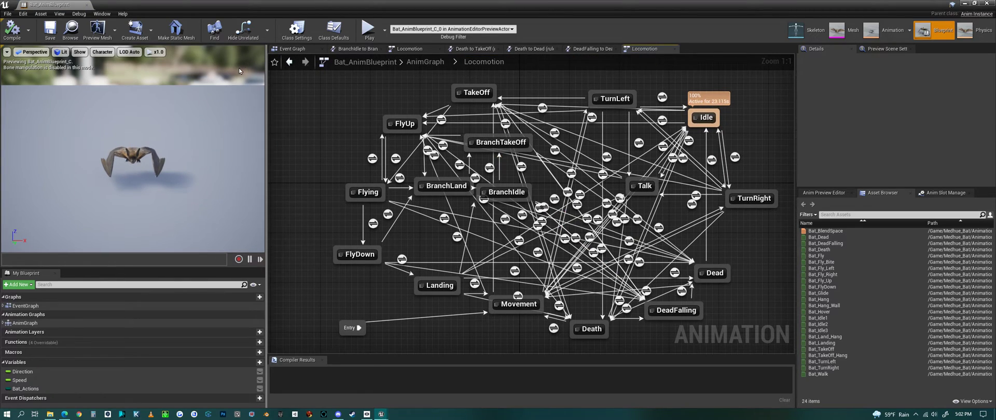
click(987, 3)
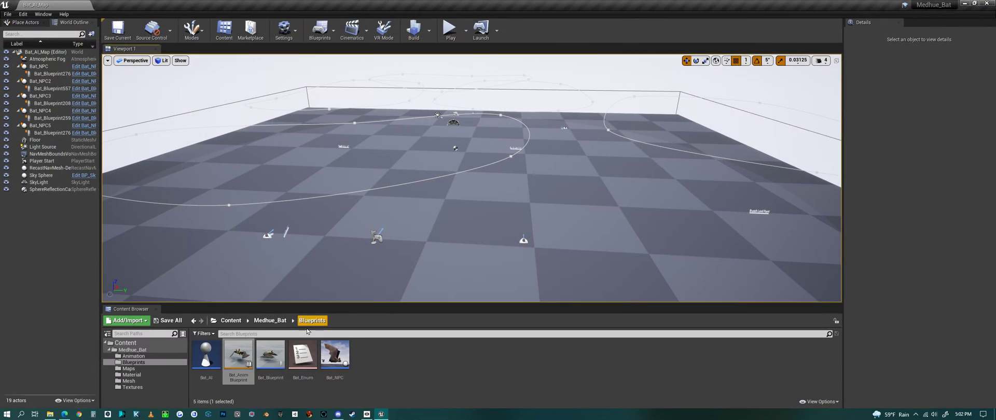
Open Bat_Blueprint and point out the Event Graph sections from Decide down to Damage, Detect, Hit Check and Revive.
double_click(272, 355)
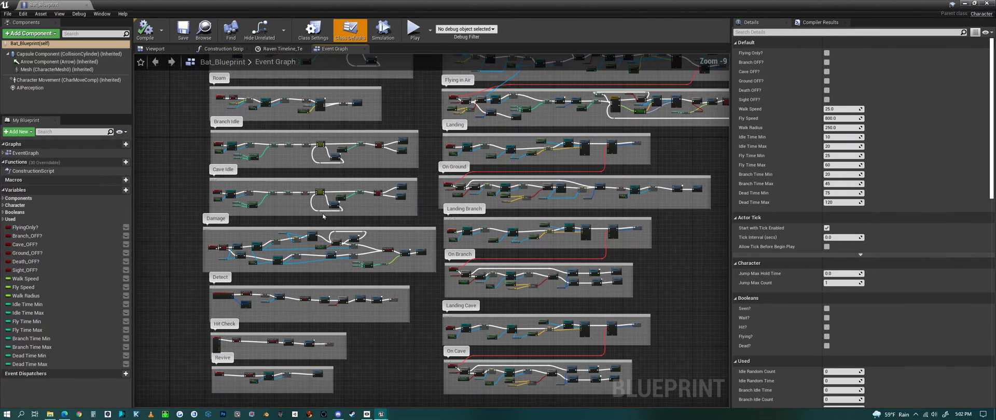
scroll(323, 217, down, 2)
right_drag(389, 139, 354, 170)
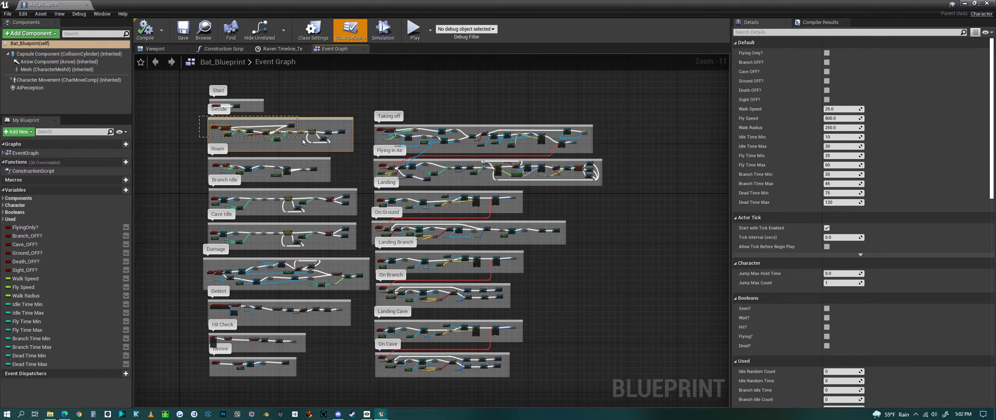
drag(356, 155, 354, 153)
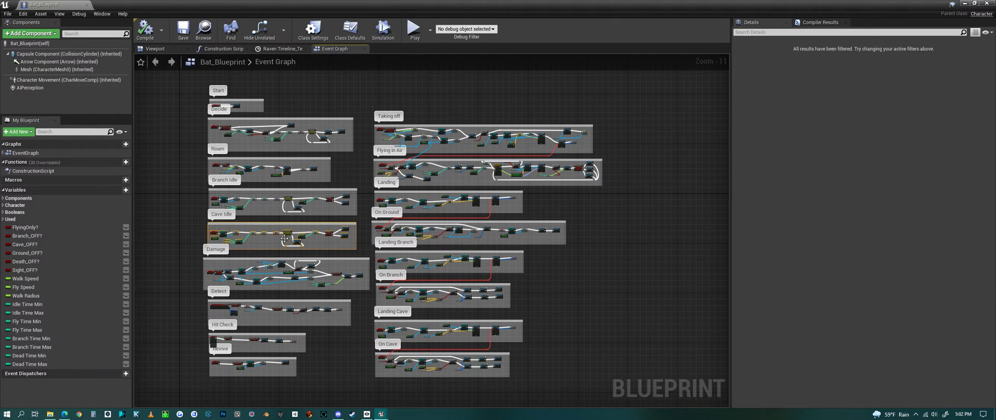
drag(189, 254, 252, 280)
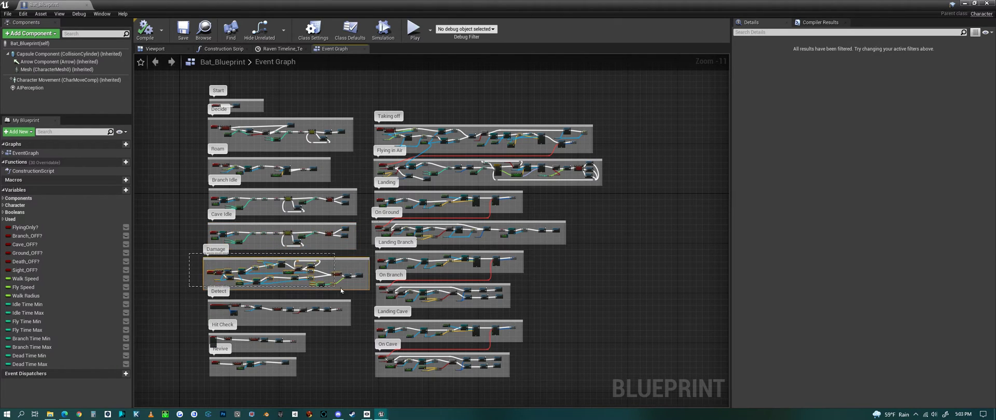
drag(368, 291, 369, 291)
drag(200, 301, 286, 319)
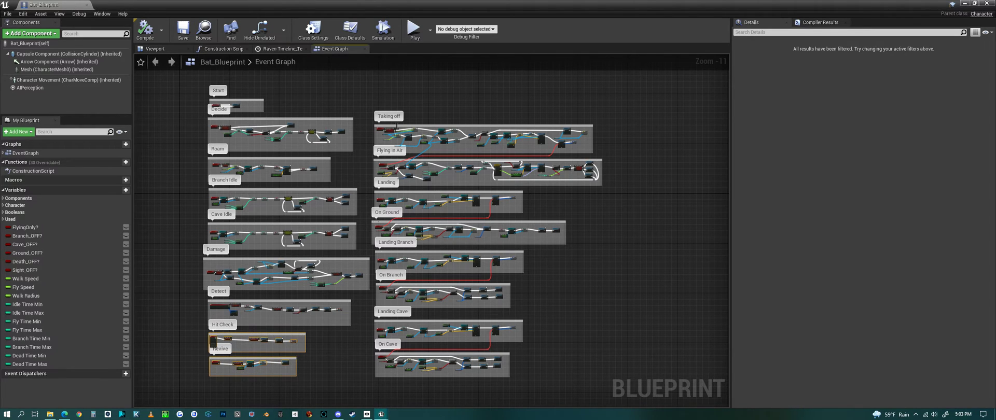
Highlight the Taking off, Flying in Air, Landing and On Ground sections of the Event Graph.
drag(360, 103, 523, 149)
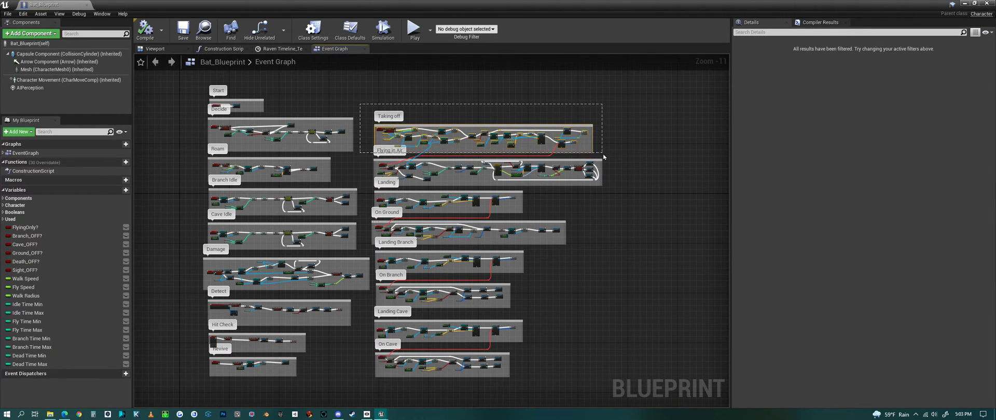
drag(605, 155, 605, 156)
scroll(552, 133, up, 2)
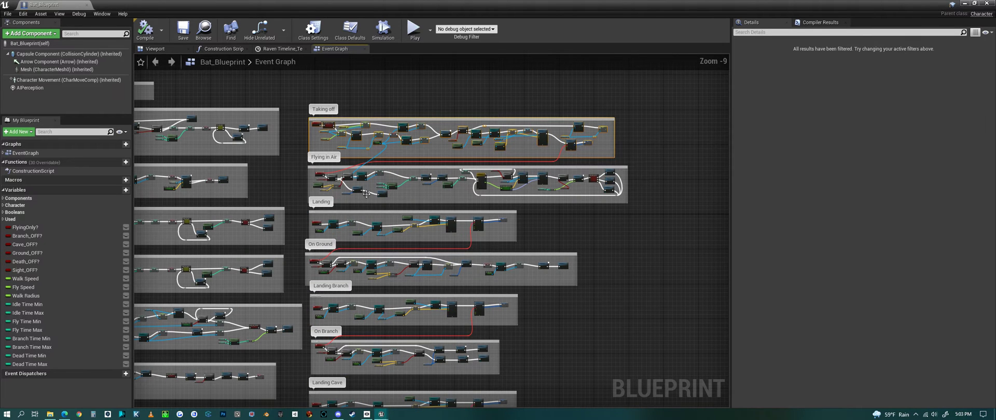
drag(295, 166, 580, 205)
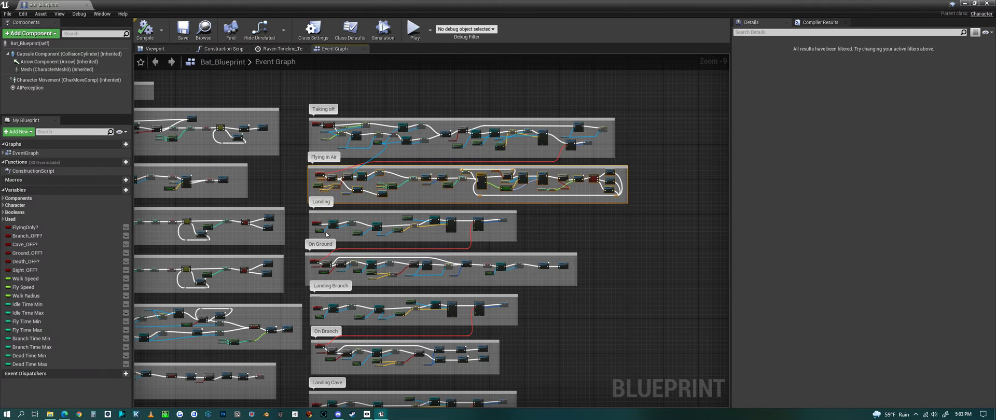
drag(302, 210, 392, 235)
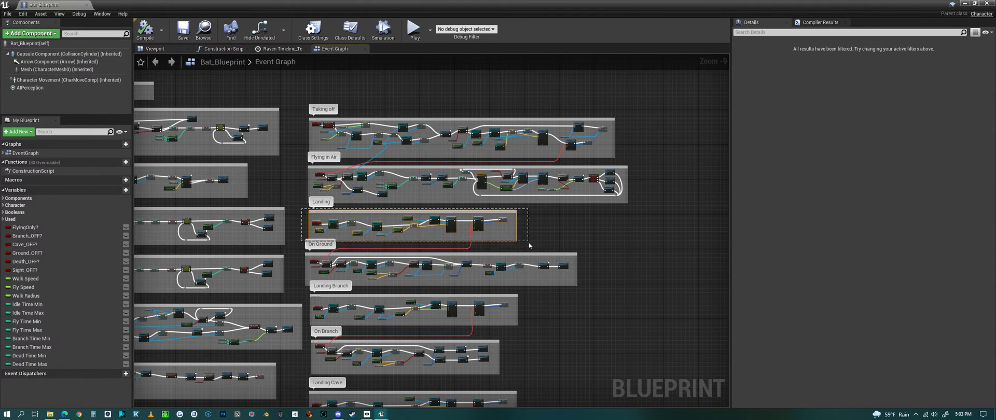
drag(305, 261, 593, 287)
Highlight the Landing Branch, On Branch, Landing Cave and On Cave sections, and show the whole Event Graph.
scroll(390, 320, down, 2)
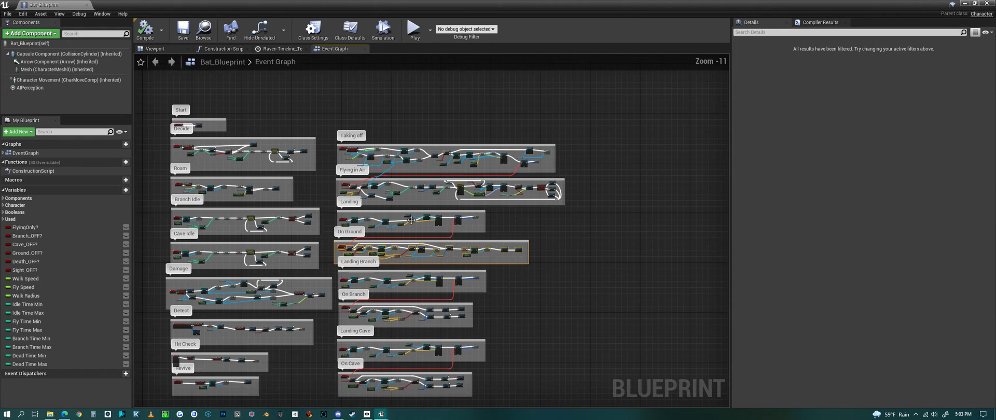
scroll(361, 326, up, 2)
drag(328, 253, 379, 273)
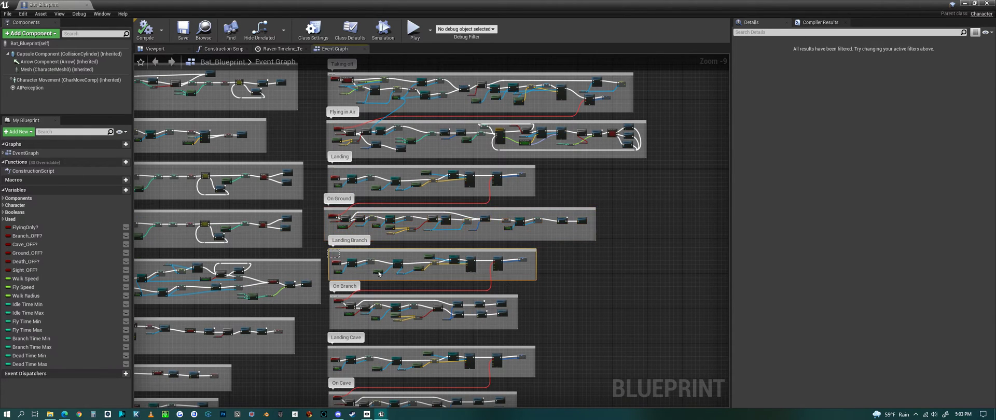
drag(545, 287, 546, 287)
scroll(547, 287, down, 3)
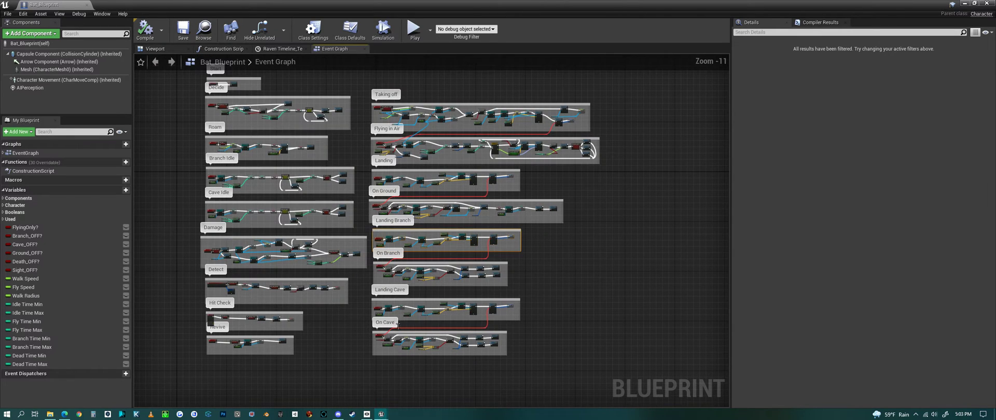
scroll(381, 268, up, 3)
click(366, 242)
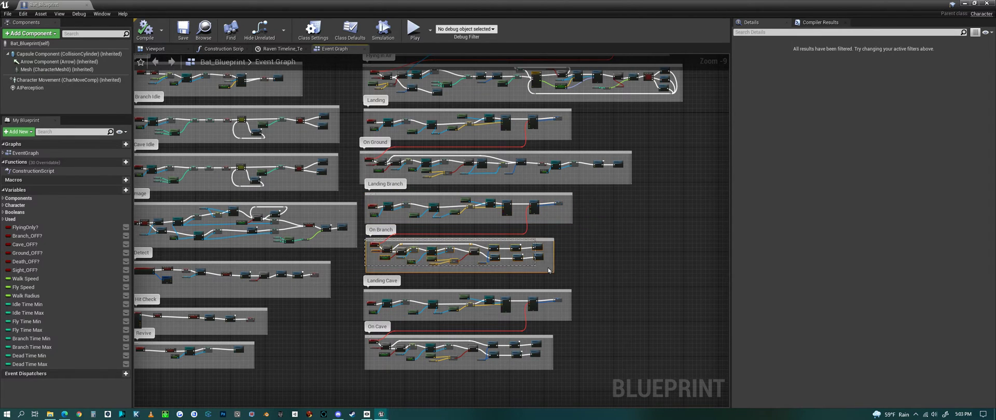
drag(357, 294, 518, 321)
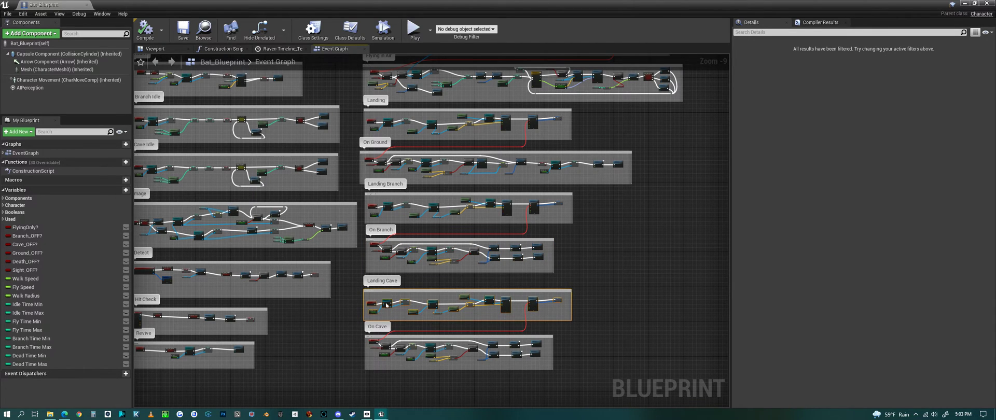
drag(349, 333, 499, 372)
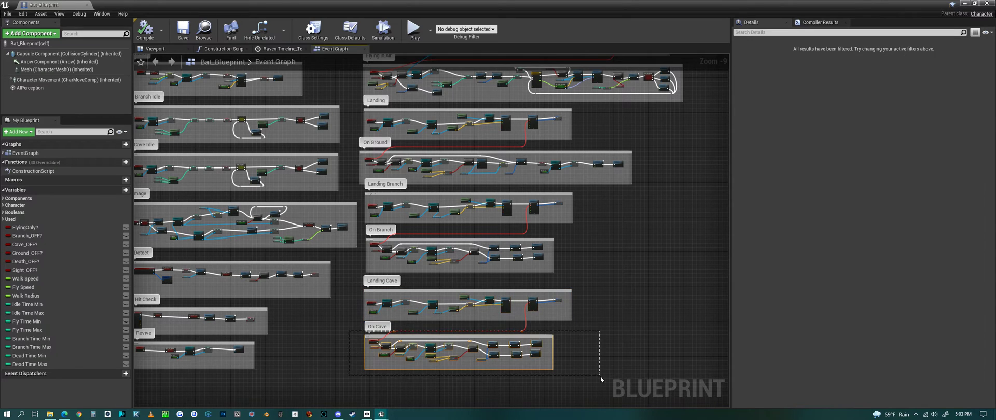
scroll(391, 362, down, 2)
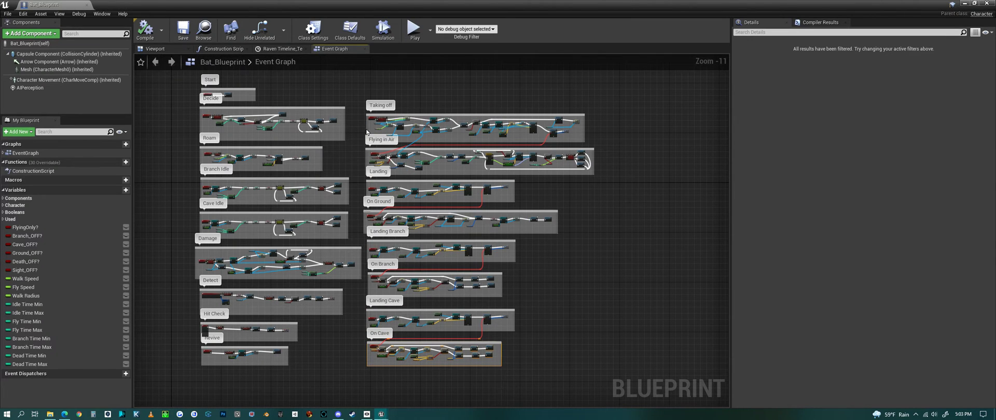
scroll(314, 263, up, 1)
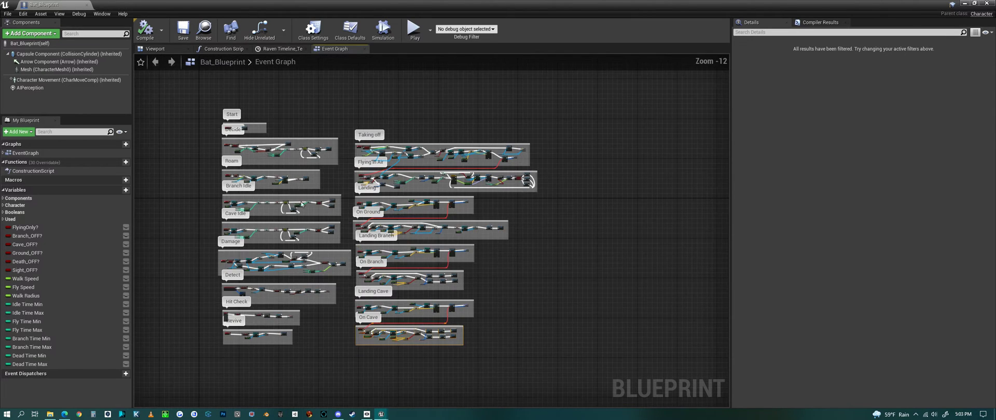
Show the default settings of Bat_Blueprint, switching the Sight OFF? and Flying Only? options on and back off.
click(36, 43)
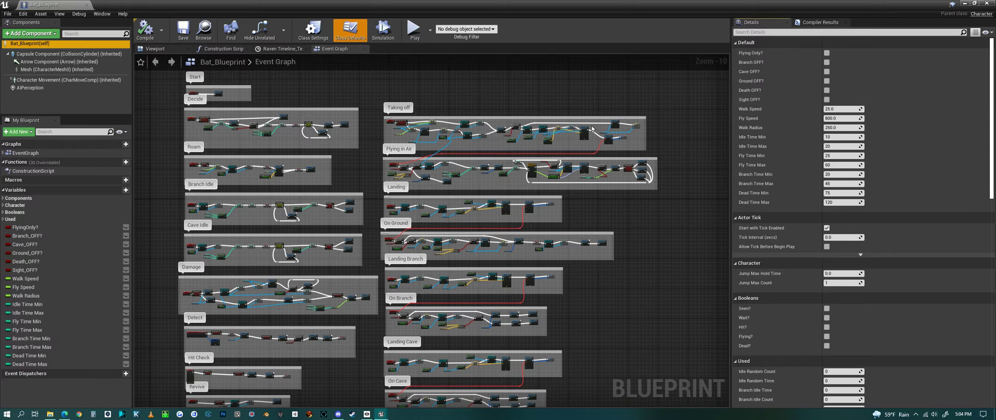
click(827, 99)
click(826, 100)
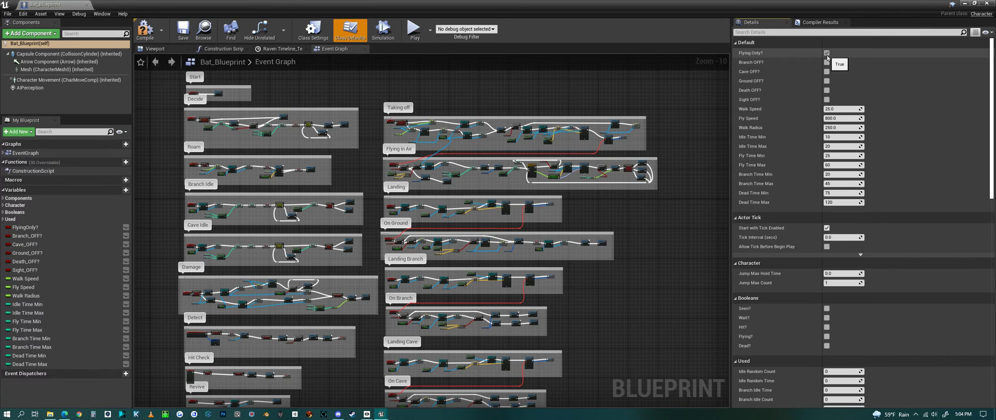
click(827, 54)
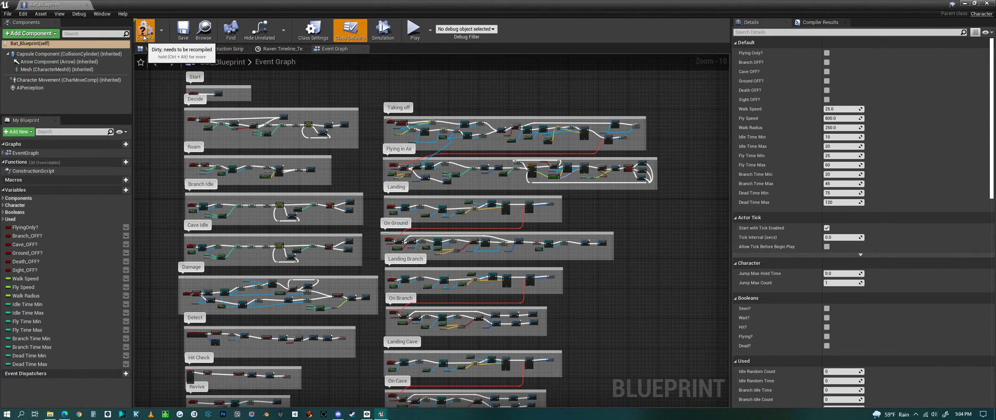
Show the Sight Radius setting of the AIPerception component, and close the Bat_Blueprint editor.
click(34, 89)
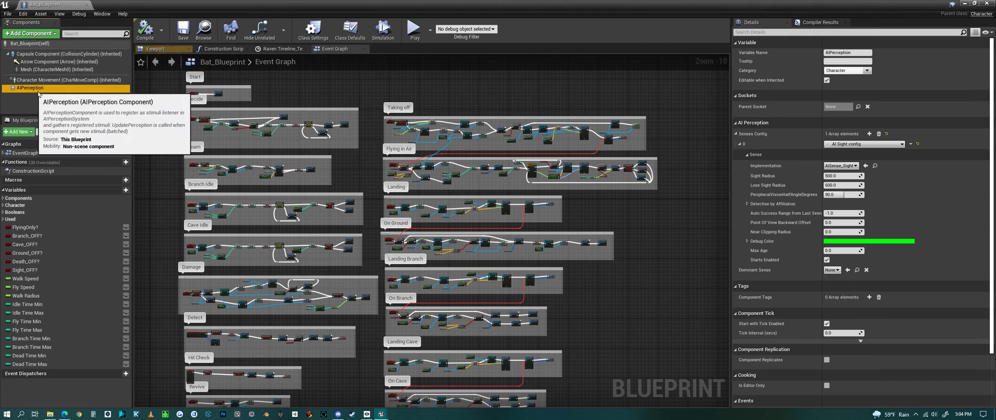
click(848, 176)
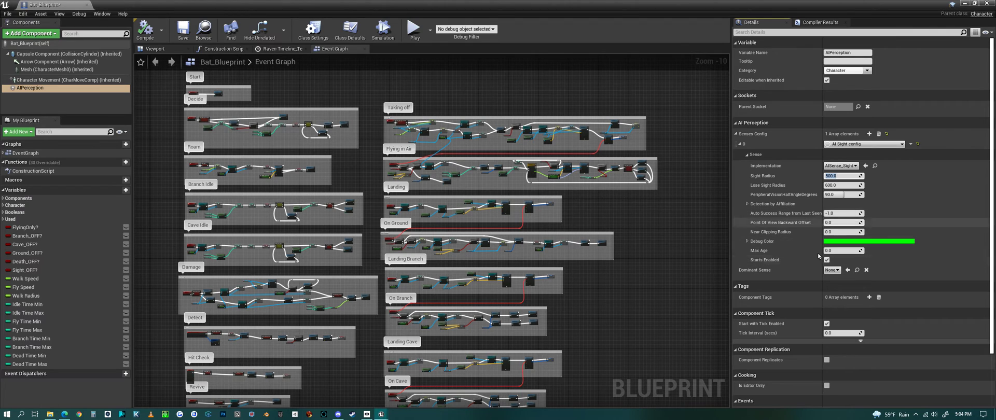
click(986, 4)
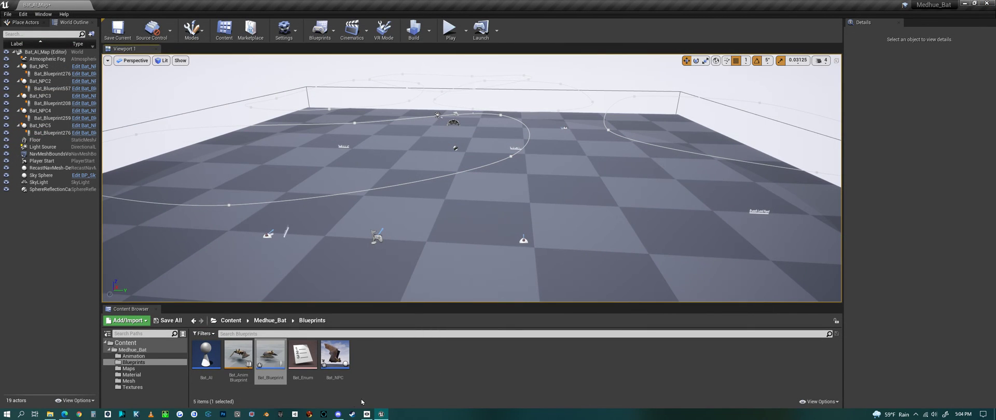
Point out the Bat_NPC blueprint class in the Blueprints folder.
click(334, 356)
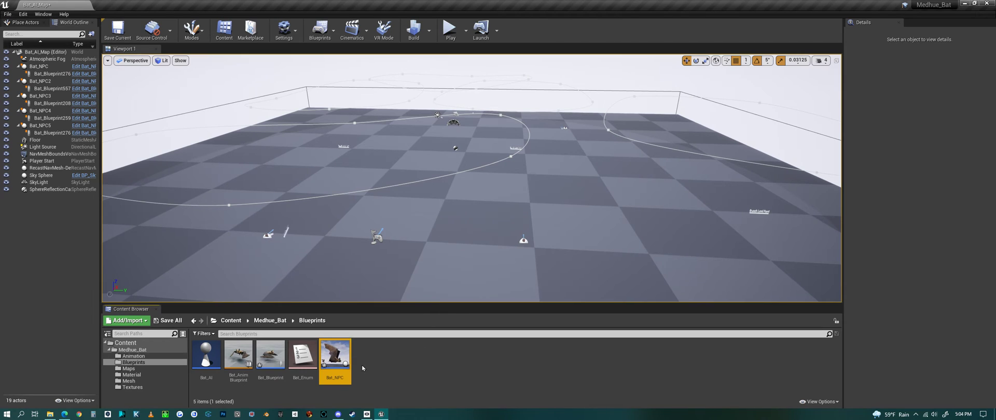
mouse_move(340, 367)
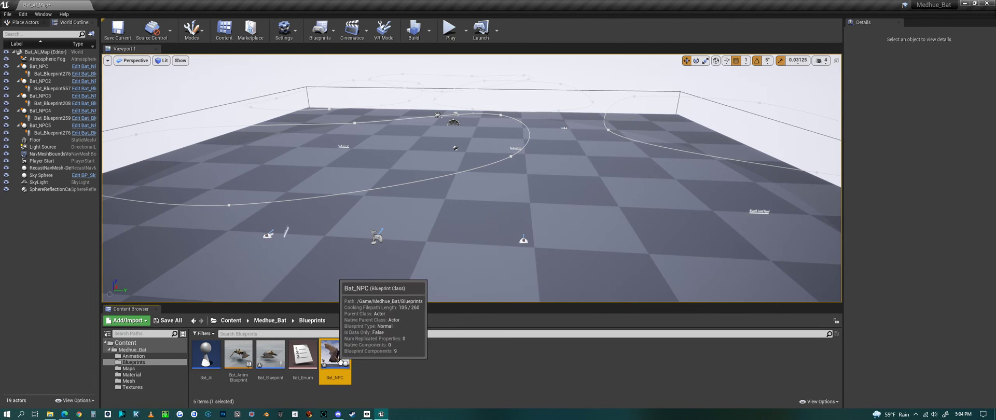
mouse_move(339, 361)
mouse_down()
mouse_move(604, 263)
mouse_move(571, 272)
mouse_move(598, 263)
mouse_move(611, 284)
mouse_move(538, 284)
mouse_move(578, 289)
mouse_move(583, 278)
mouse_move(564, 255)
mouse_move(576, 282)
mouse_move(333, 359)
mouse_up()
Select the Bat_NPC5 actor and move its Land Point component along the X axis to about 227.
right_drag(457, 270, 605, 301)
key(w)
right_drag(515, 233, 515, 234)
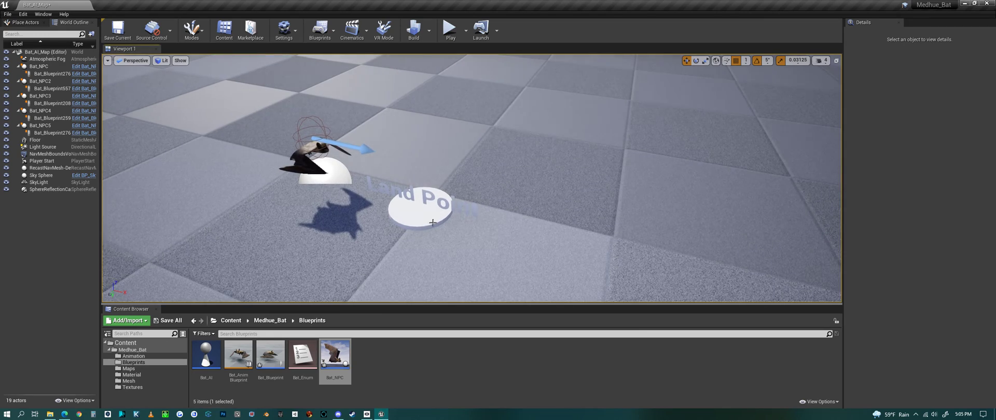
click(422, 218)
key(s)
mouse_move(422, 218)
right_down()
mouse_move(395, 219)
mouse_move(431, 213)
mouse_move(417, 204)
right_up()
right_drag(479, 258, 480, 257)
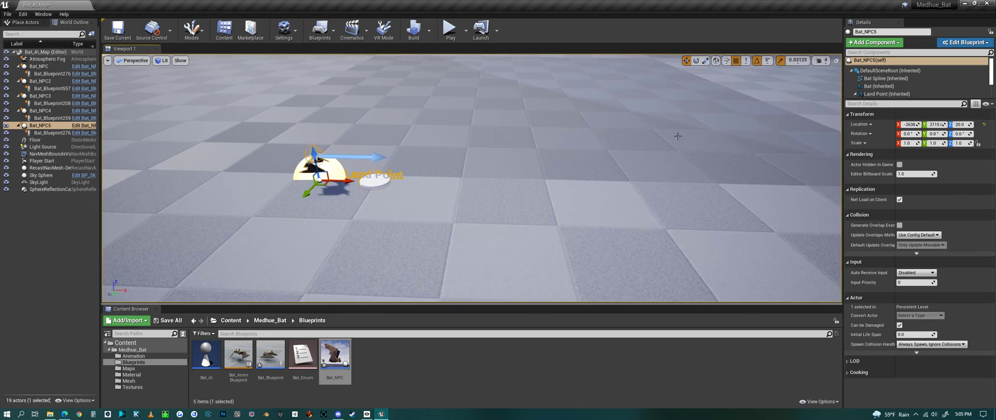
click(884, 93)
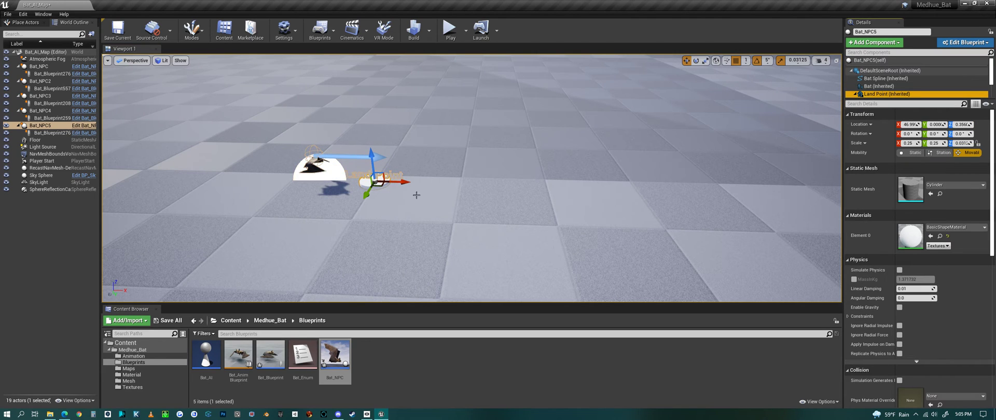
drag(408, 188, 626, 186)
Show the editable points of Bat_NPC5's flight path by selecting two neighbouring spline points.
right_drag(625, 231, 669, 265)
key(s)
key(s)
key(s)
right_drag(498, 220, 602, 220)
click(583, 214)
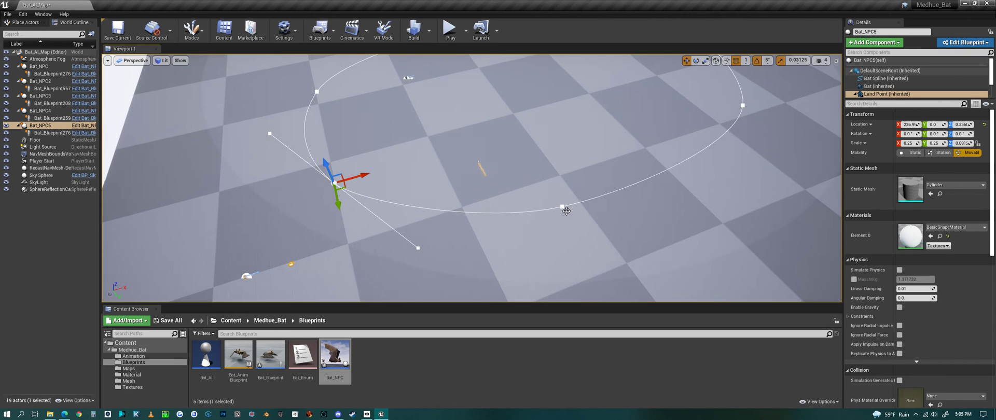
click(562, 207)
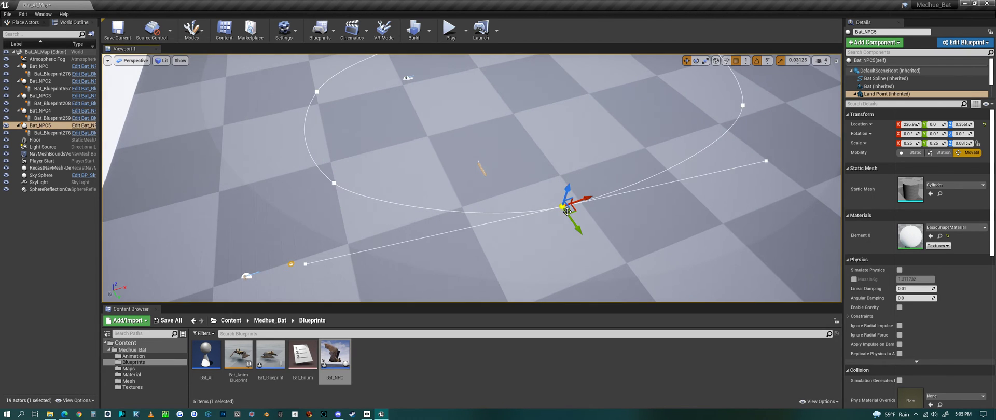
right_drag(562, 206, 521, 226)
drag(506, 214, 474, 195)
Select the Bat Spline component of Bat_NPC5 and lower the whole flight path to a Z location of 633.
key(d)
right_drag(474, 195, 394, 181)
key(w)
mouse_move(399, 212)
right_down()
mouse_move(383, 242)
mouse_move(389, 200)
mouse_move(409, 205)
mouse_move(400, 212)
right_up()
key(a)
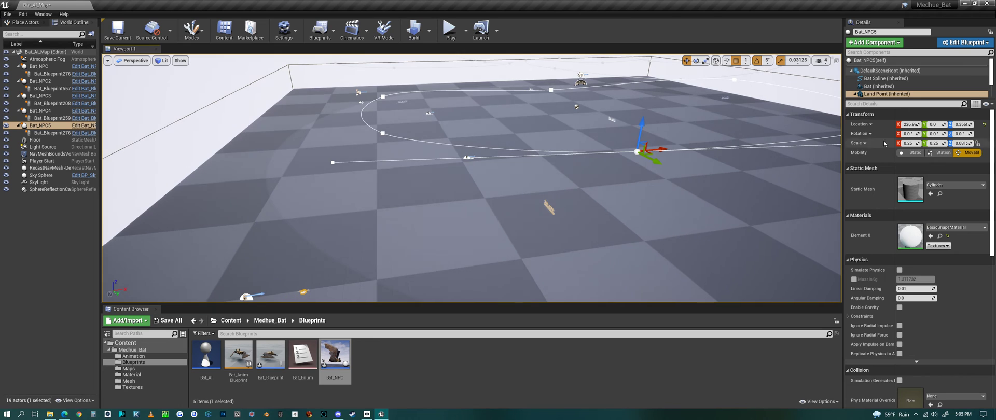
click(876, 79)
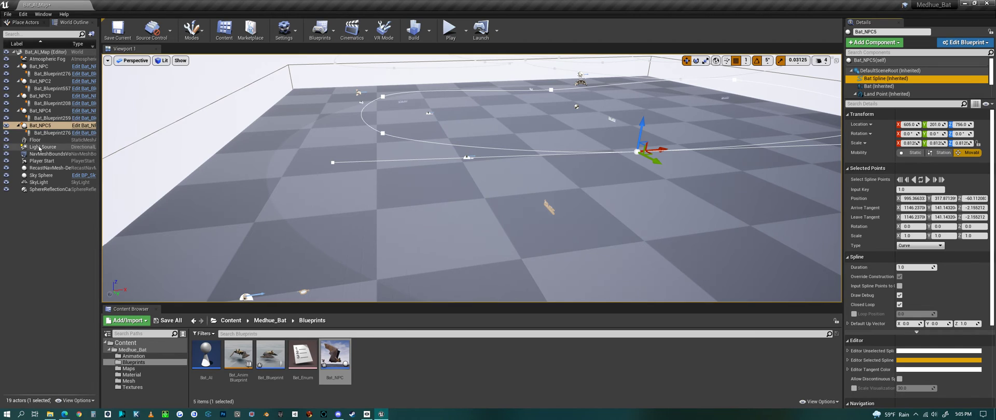
click(49, 127)
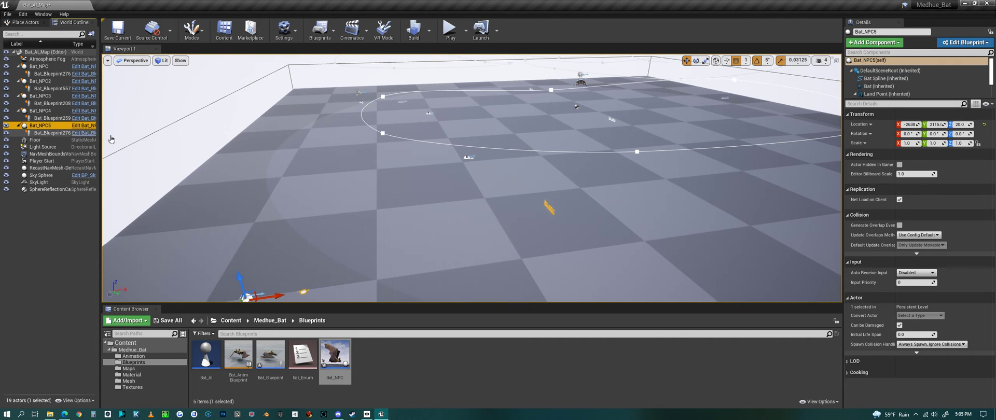
click(882, 80)
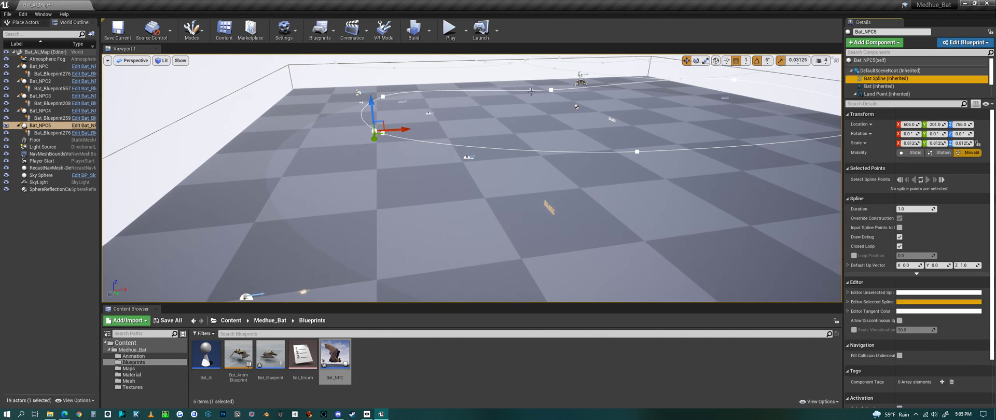
drag(372, 106, 374, 140)
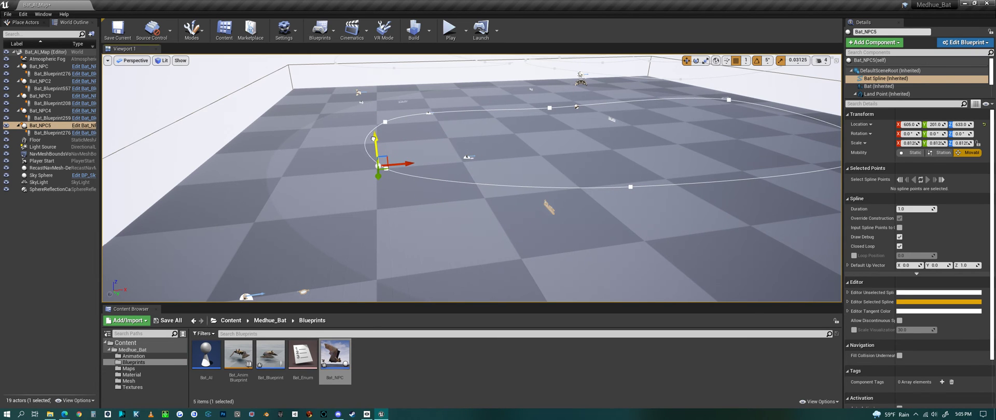
Move Bat_NPC5's Branch Land Point up to about Z 332 and along the X axis to about 1584.
right_drag(394, 163, 517, 165)
click(518, 131)
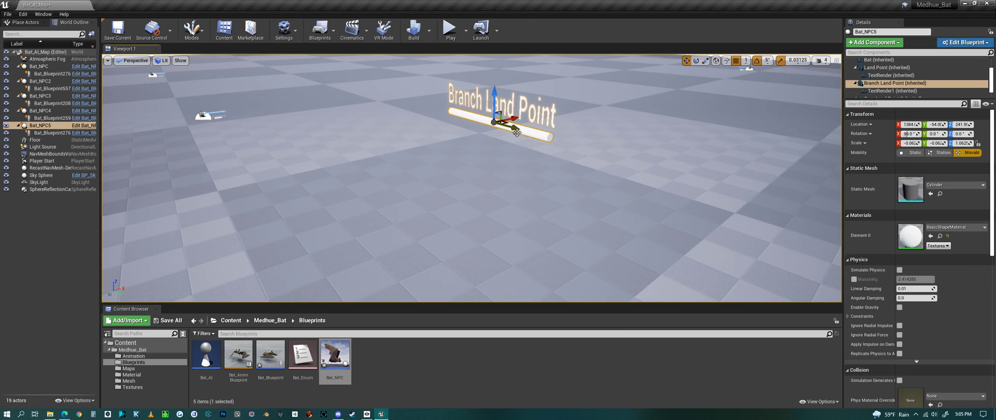
right_drag(518, 132, 467, 176)
key(f)
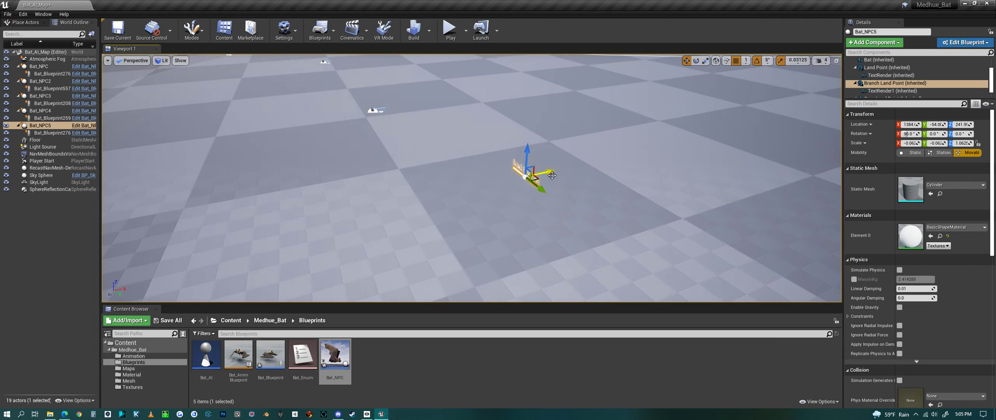
drag(530, 153, 529, 109)
drag(561, 139, 624, 128)
Select Bat_NPC5's Cave Land Point and raise it to a Z location of about 1246.
right_drag(624, 127, 571, 172)
right_drag(625, 156, 597, 133)
key(w)
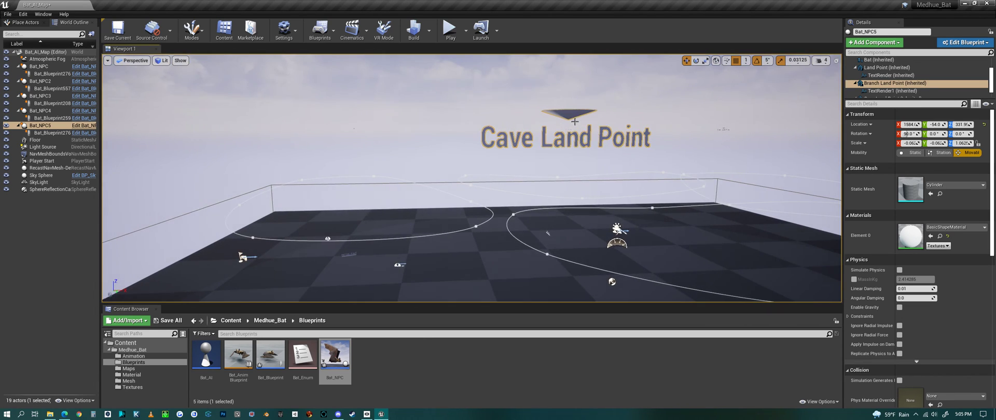
click(575, 122)
right_drag(611, 163, 581, 183)
key(s)
key(d)
key(a)
key(w)
key(s)
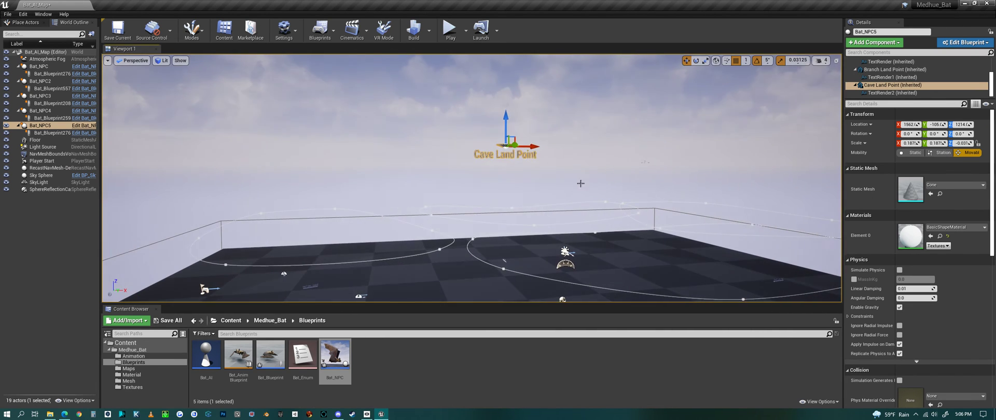
drag(510, 125, 509, 86)
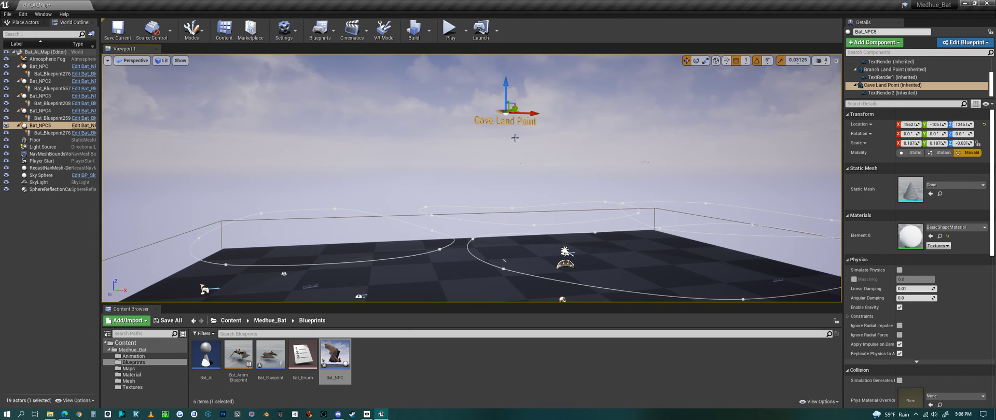
Play the AI map in the editor and fly through it to watch the bats.
right_drag(543, 158, 518, 135)
key(w)
key(a)
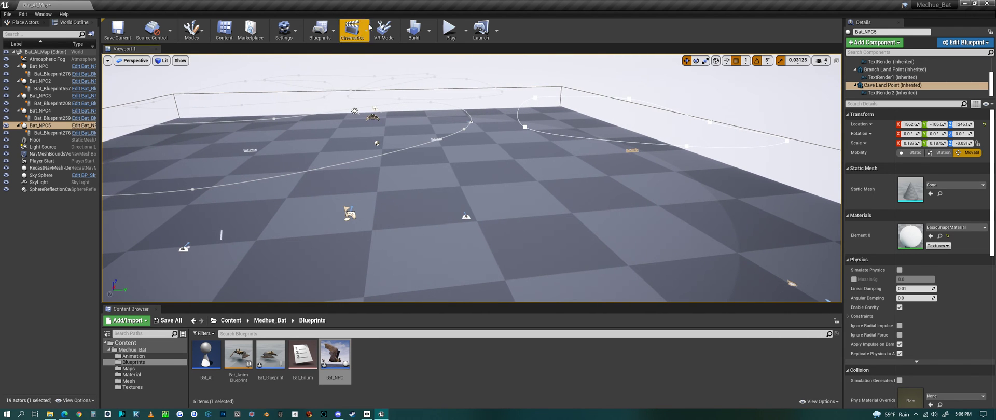
click(450, 32)
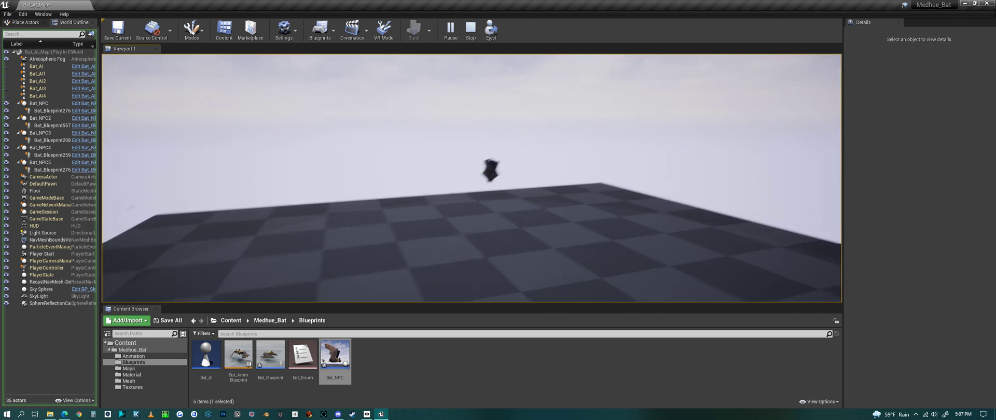
key(w)
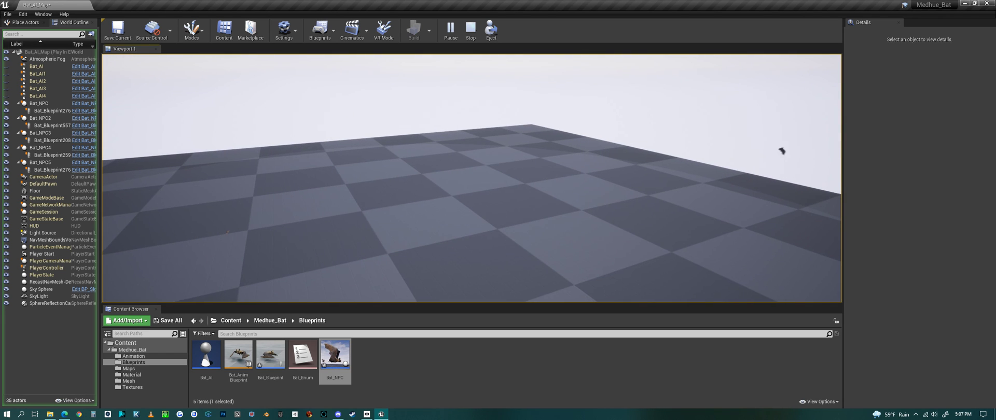
key(alt+z)
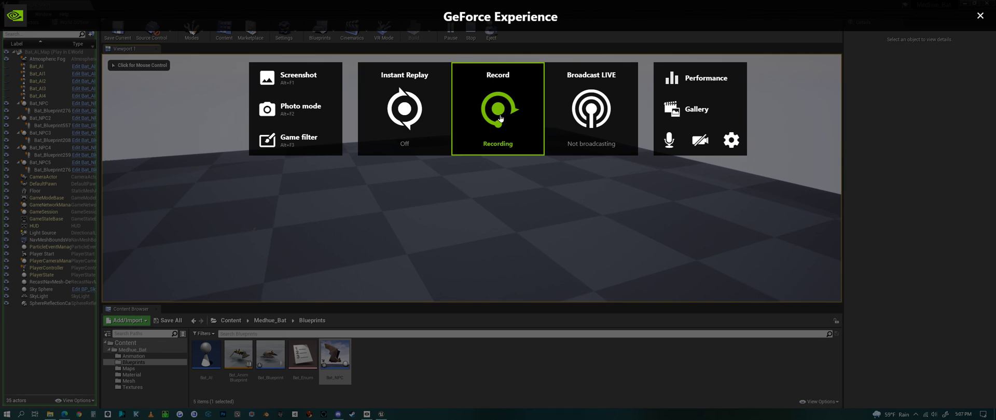